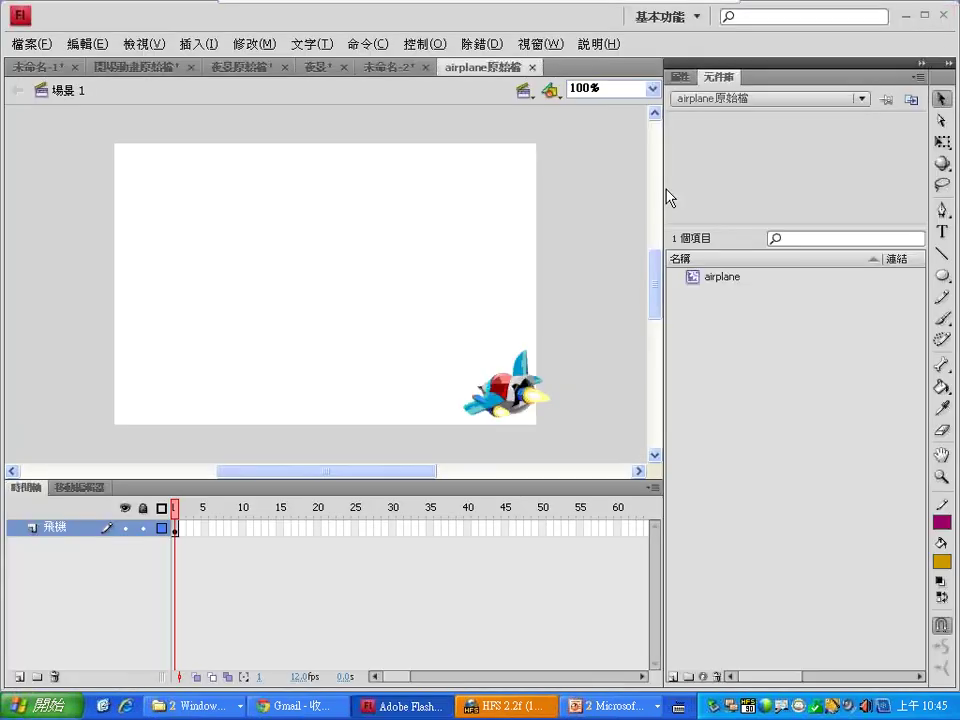
Switch to the PowerPoint slide show to look at the Motion Guide slide, and return to Flash
{"action": "left_click", "coordinate": [499, 389]}
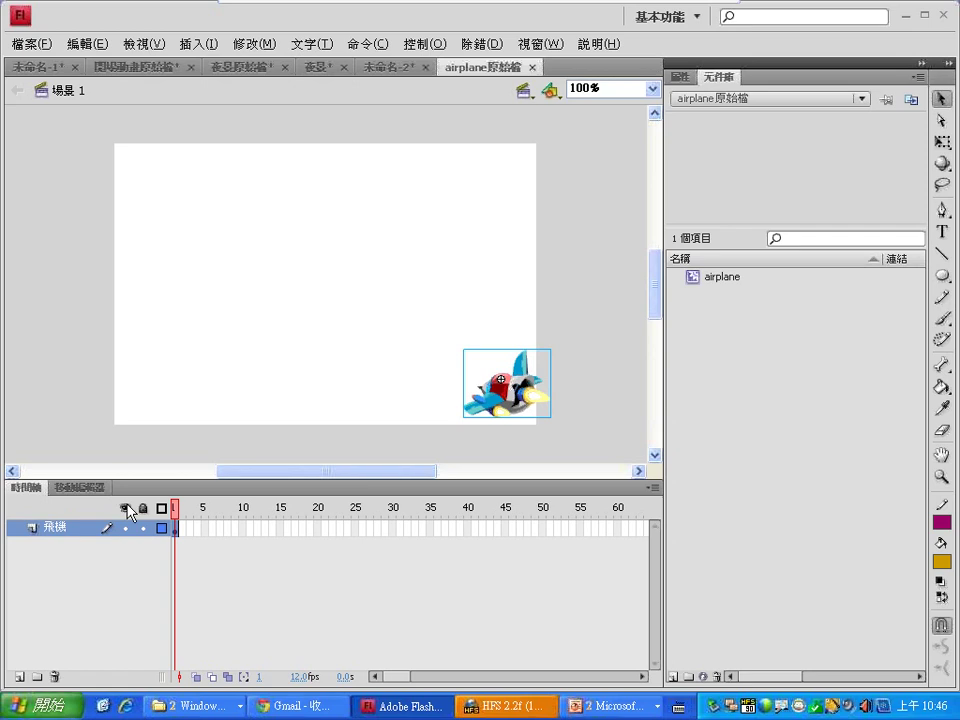
{"action": "right_click", "coordinate": [67, 532]}
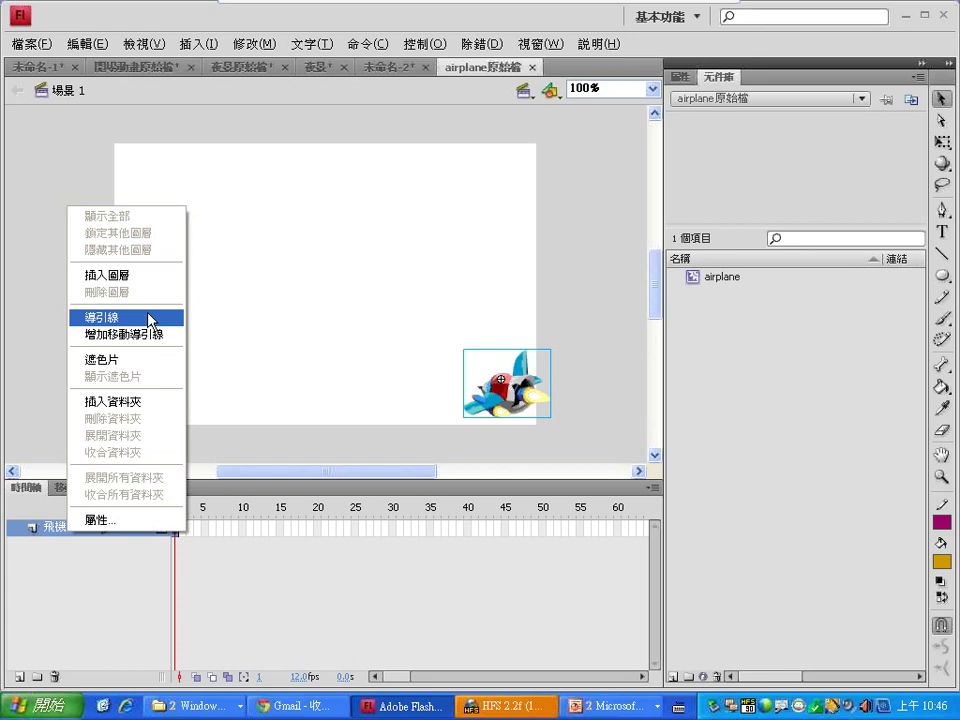
{"action": "left_click", "coordinate": [593, 708]}
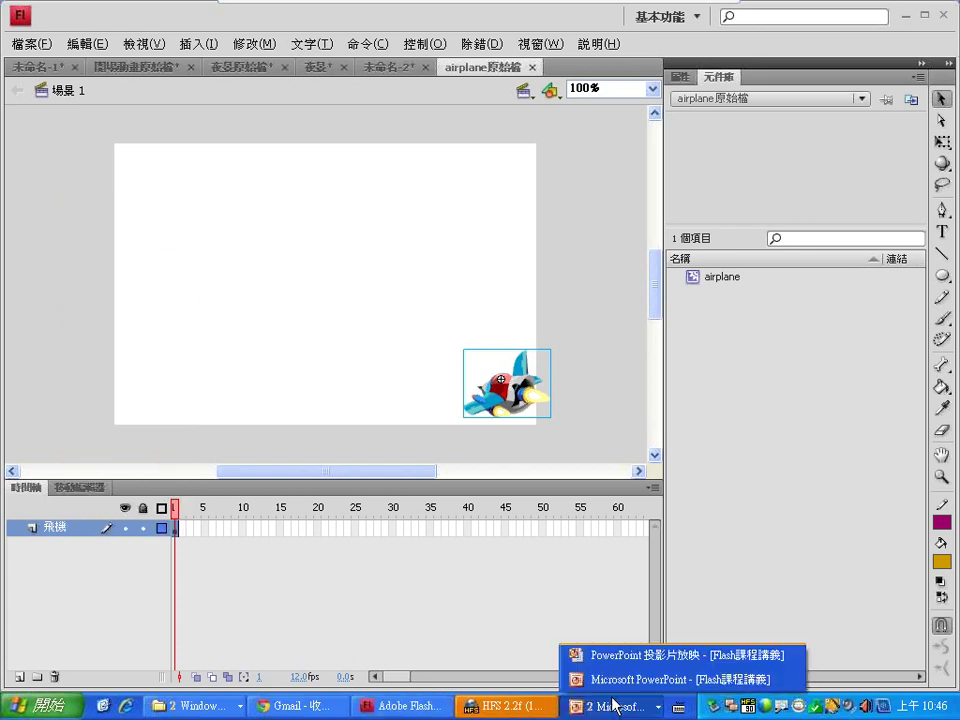
{"action": "left_click", "coordinate": [610, 658]}
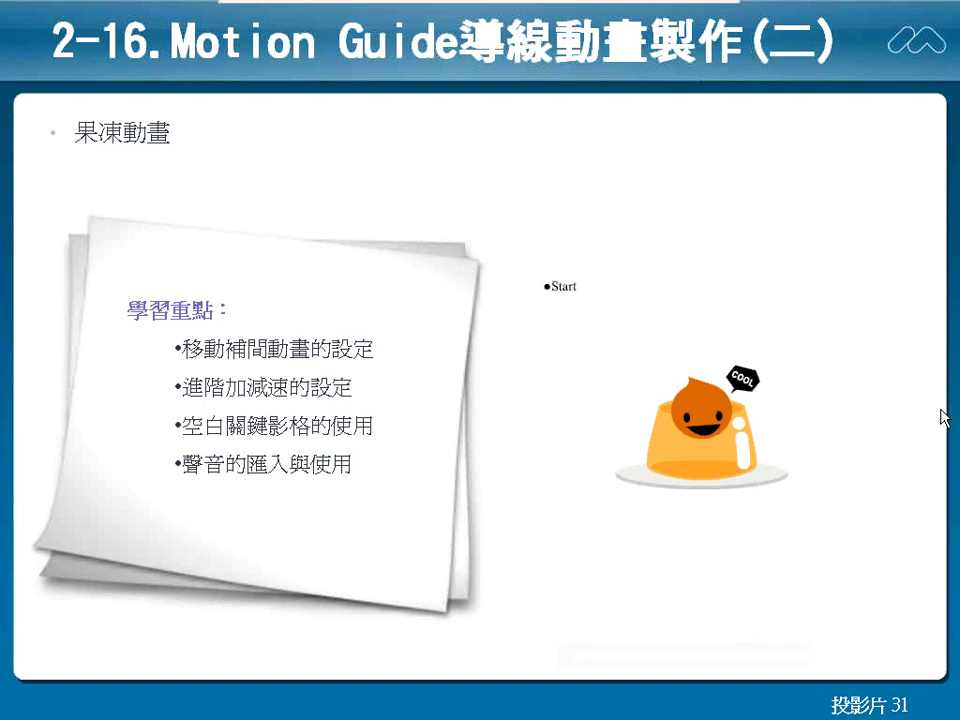
{"action": "key", "text": "alt+Tab"}
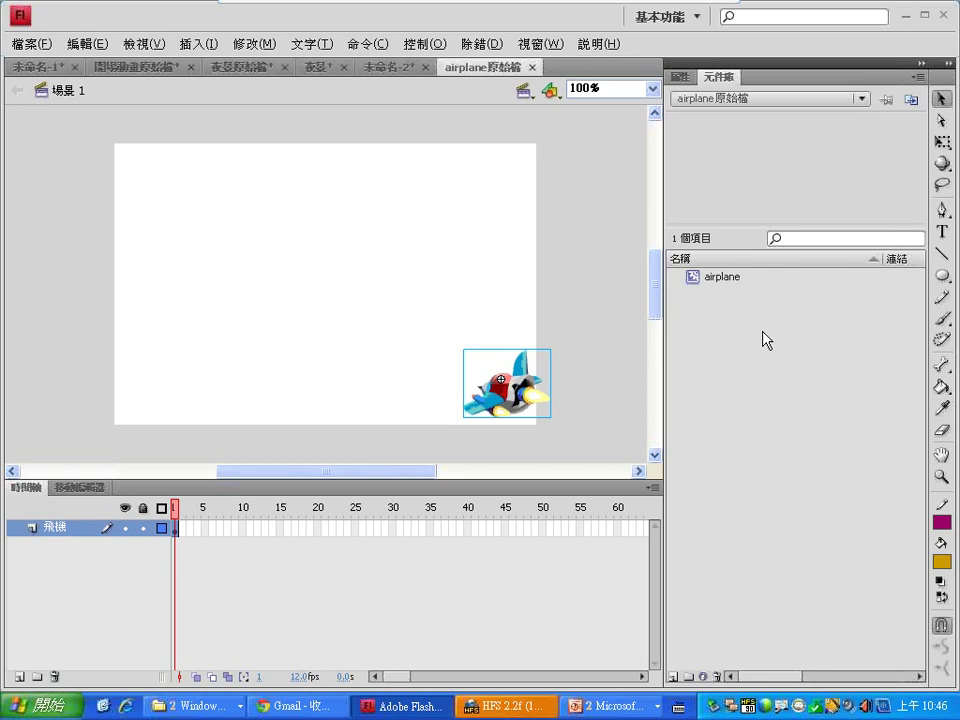
Add a motion guide layer above the 飛機 layer
{"action": "right_click", "coordinate": [72, 527]}
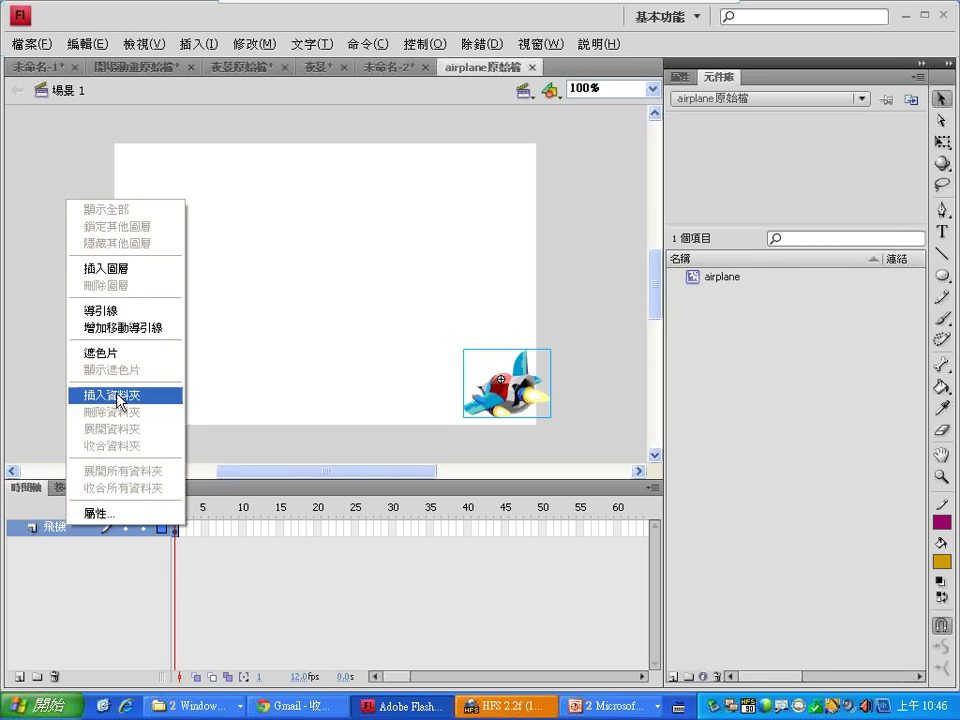
{"action": "left_click", "coordinate": [123, 327]}
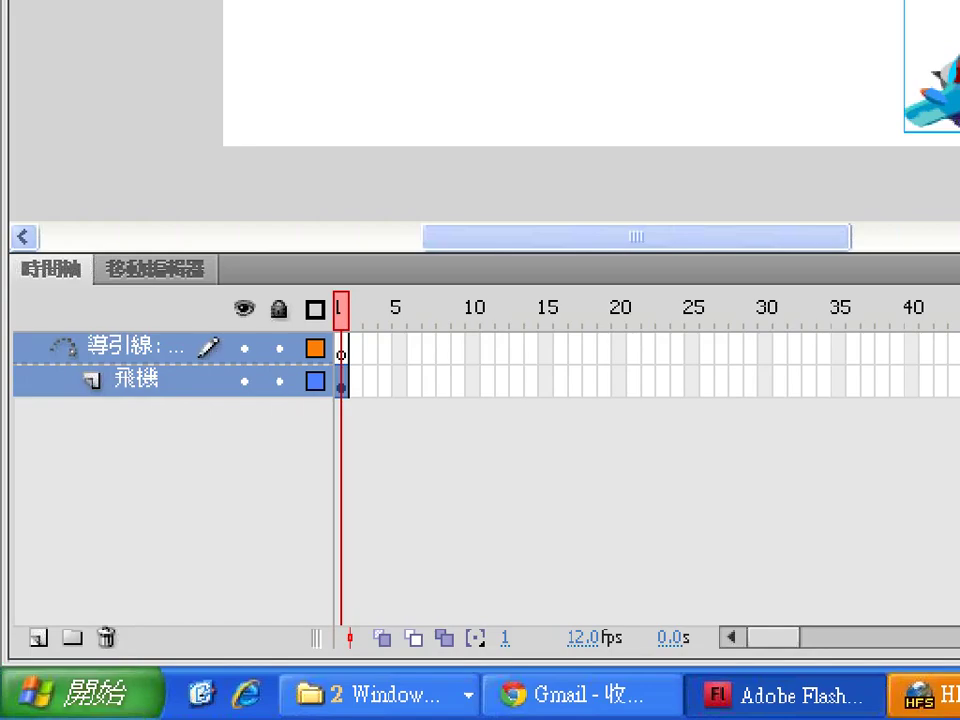
{"action": "left_click_drag", "start_coordinate": [76, 325], "coordinate": [134, 266]}
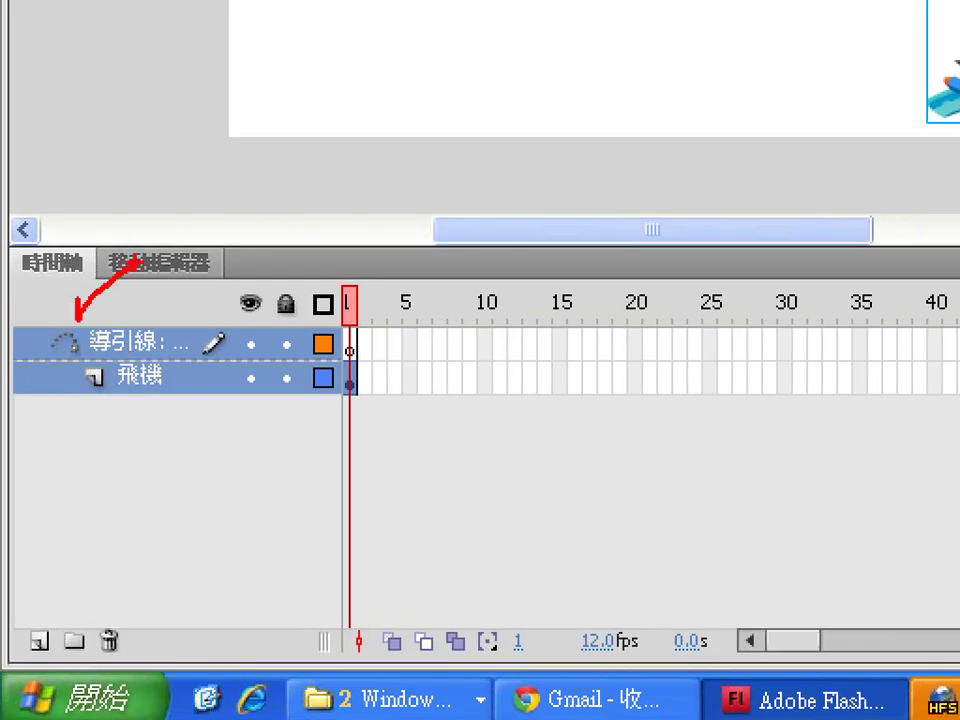
{"action": "mouse_move", "coordinate": [100, 358]}
{"action": "left_mouse_down"}
{"action": "mouse_move", "coordinate": [62, 406]}
{"action": "mouse_move", "coordinate": [120, 377]}
{"action": "mouse_move", "coordinate": [86, 350]}
{"action": "left_mouse_up"}
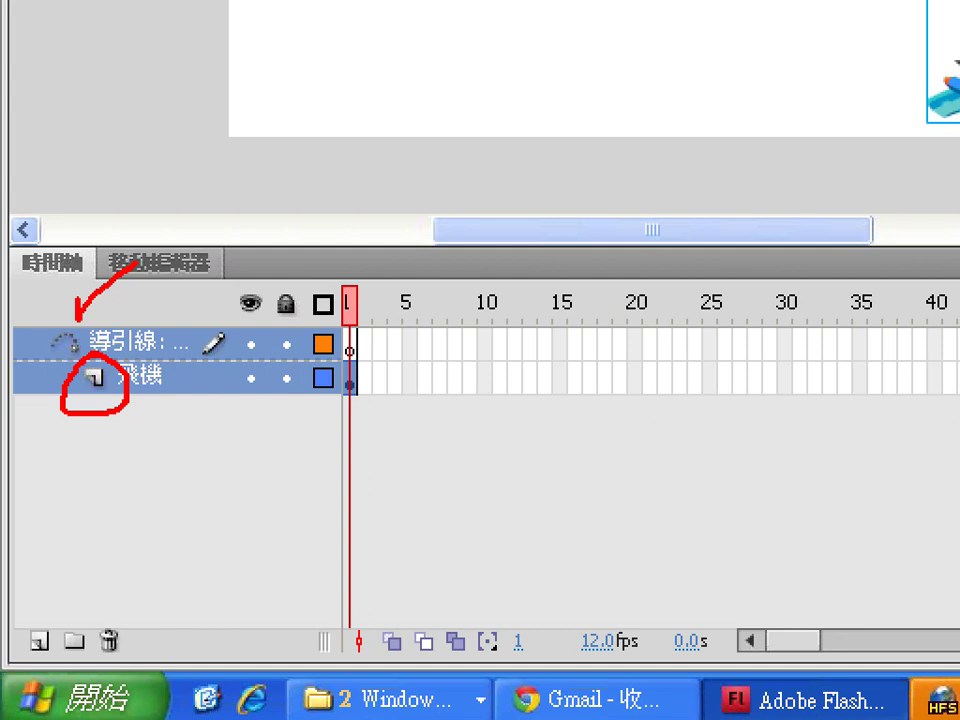
{"action": "mouse_move", "coordinate": [83, 378]}
{"action": "left_mouse_down"}
{"action": "mouse_move", "coordinate": [83, 420]}
{"action": "mouse_move", "coordinate": [14, 490]}
{"action": "mouse_move", "coordinate": [50, 479]}
{"action": "left_mouse_up"}
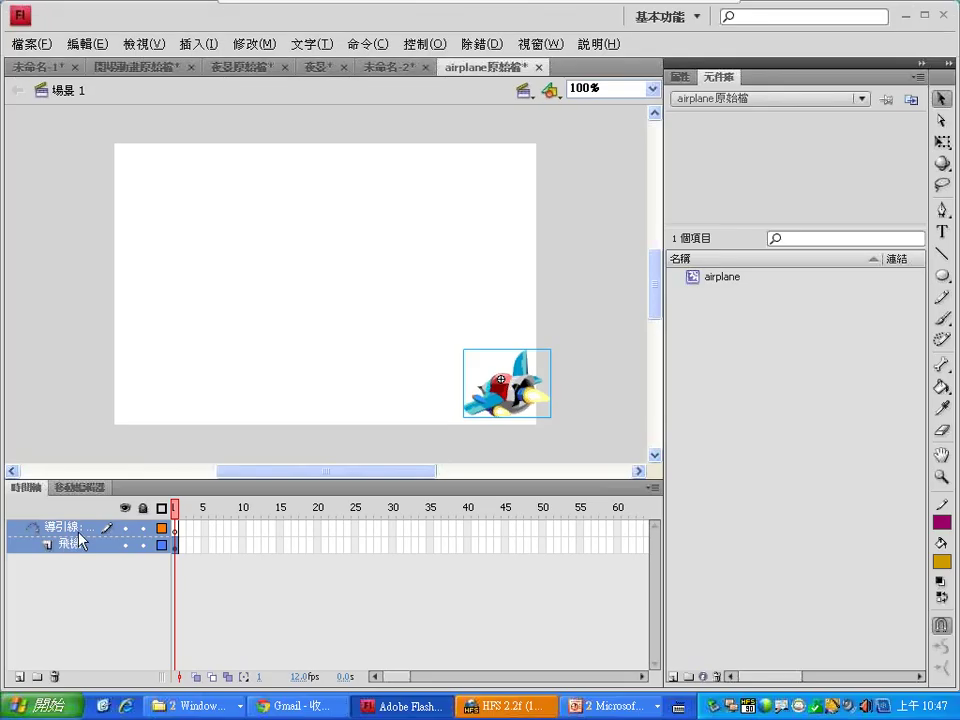
Select only the motion guide layer as the layer to draw on
{"action": "left_click", "coordinate": [170, 349]}
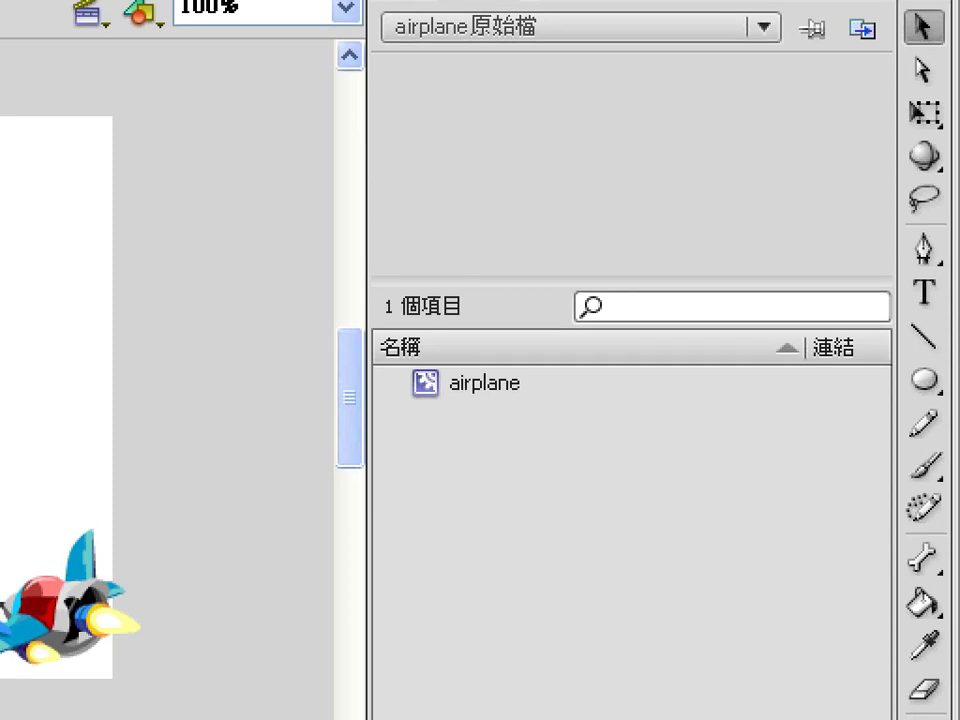
{"action": "left_click_drag", "start_coordinate": [873, 528], "coordinate": [932, 527]}
{"action": "left_click_drag", "start_coordinate": [875, 611], "coordinate": [904, 599]}
{"action": "mouse_move", "coordinate": [955, 568]}
{"action": "left_mouse_down"}
{"action": "mouse_move", "coordinate": [898, 560]}
{"action": "mouse_move", "coordinate": [925, 576]}
{"action": "mouse_move", "coordinate": [905, 605]}
{"action": "mouse_move", "coordinate": [955, 620]}
{"action": "mouse_move", "coordinate": [915, 666]}
{"action": "left_mouse_up"}
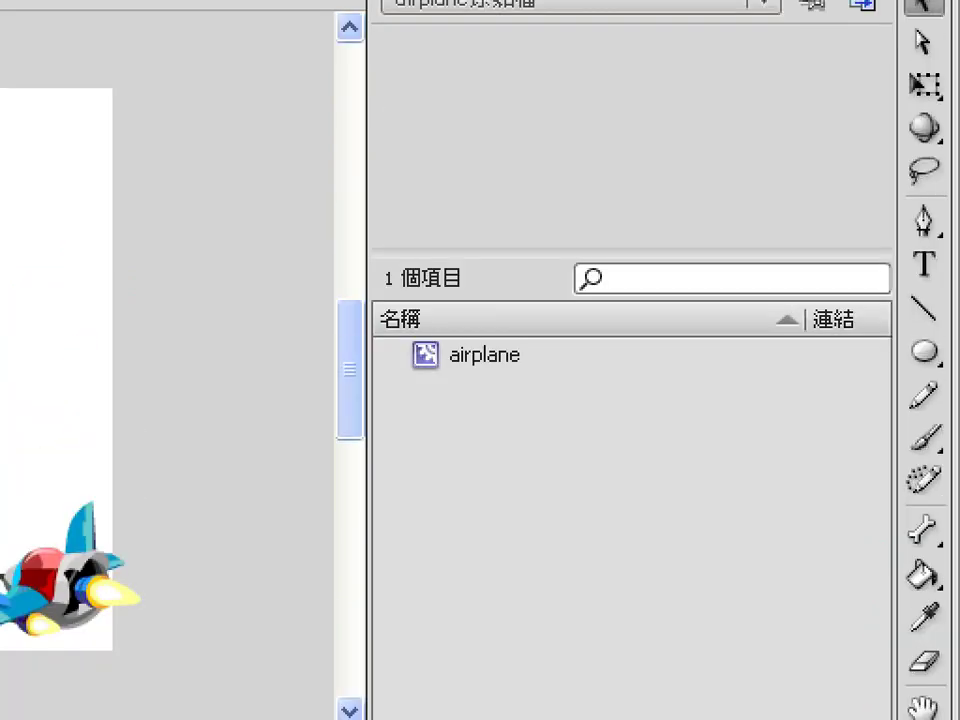
{"action": "left_click_drag", "start_coordinate": [893, 197], "coordinate": [893, 489]}
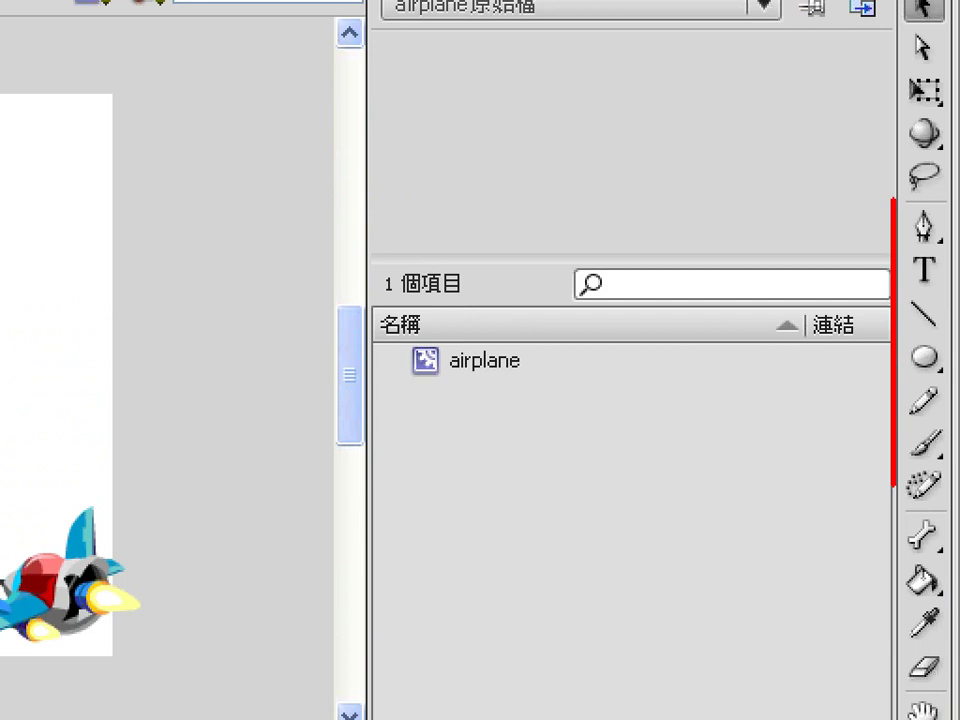
{"action": "left_click_drag", "start_coordinate": [893, 489], "coordinate": [892, 517]}
{"action": "mouse_move", "coordinate": [840, 314]}
{"action": "left_mouse_down"}
{"action": "mouse_move", "coordinate": [875, 313]}
{"action": "mouse_move", "coordinate": [869, 298]}
{"action": "mouse_move", "coordinate": [877, 304]}
{"action": "mouse_move", "coordinate": [855, 341]}
{"action": "left_mouse_up"}
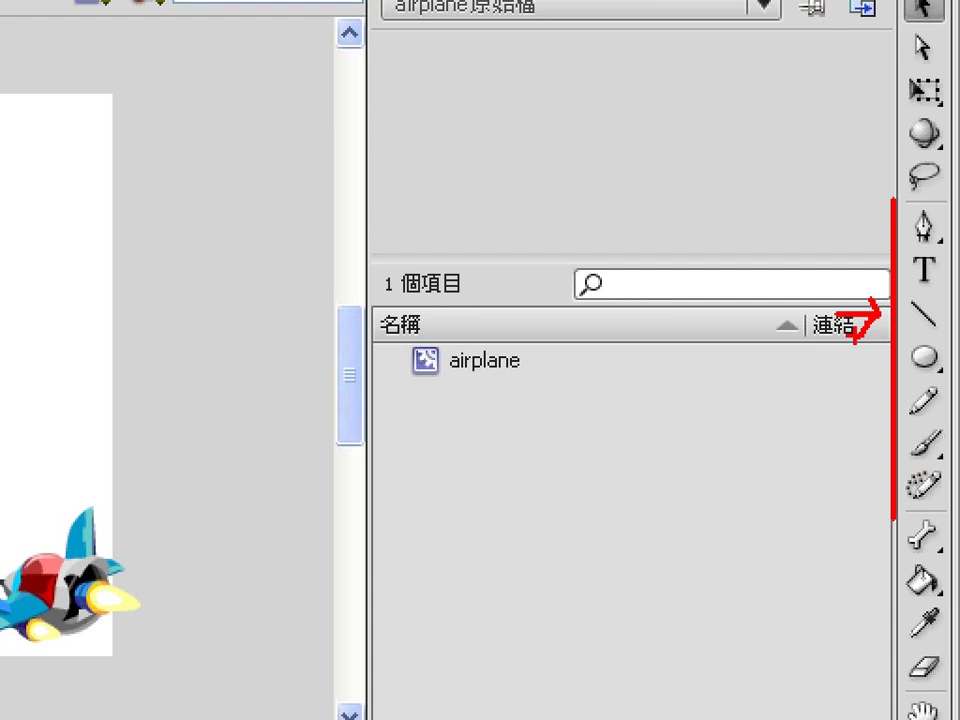
{"action": "left_click", "coordinate": [906, 386]}
{"action": "left_click", "coordinate": [906, 435]}
{"action": "left_click_drag", "start_coordinate": [842, 401], "coordinate": [882, 402]}
{"action": "mouse_move", "coordinate": [827, 443]}
{"action": "left_mouse_down"}
{"action": "mouse_move", "coordinate": [868, 438]}
{"action": "mouse_move", "coordinate": [874, 464]}
{"action": "left_mouse_up"}
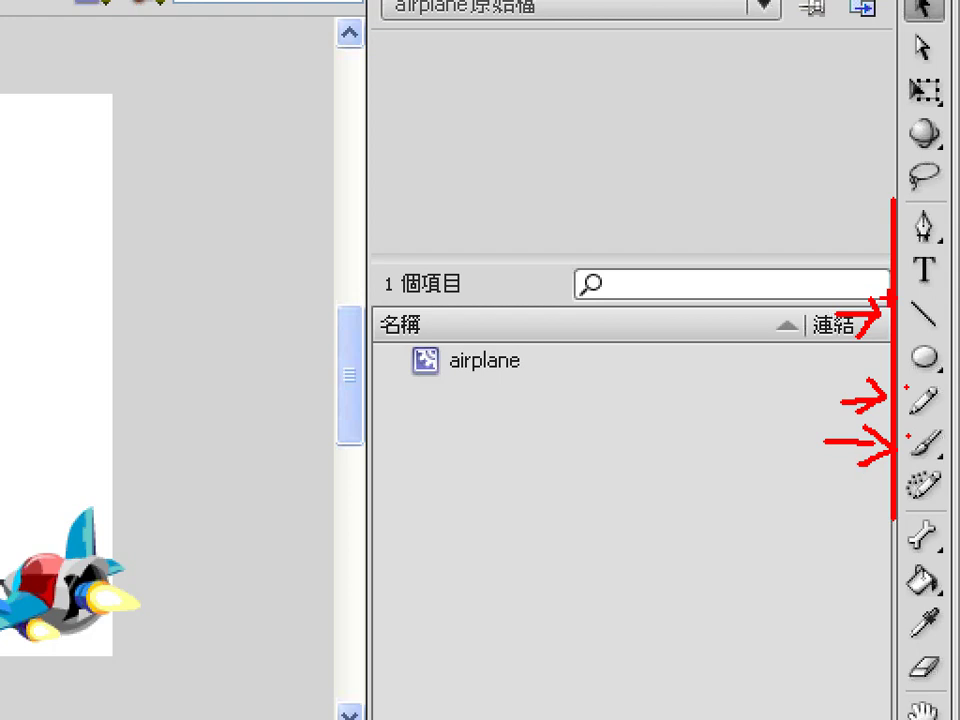
{"action": "mouse_move", "coordinate": [814, 230]}
{"action": "left_mouse_down"}
{"action": "mouse_move", "coordinate": [893, 231]}
{"action": "mouse_move", "coordinate": [872, 252]}
{"action": "left_mouse_up"}
{"action": "left_click_drag", "start_coordinate": [930, 192], "coordinate": [942, 240]}
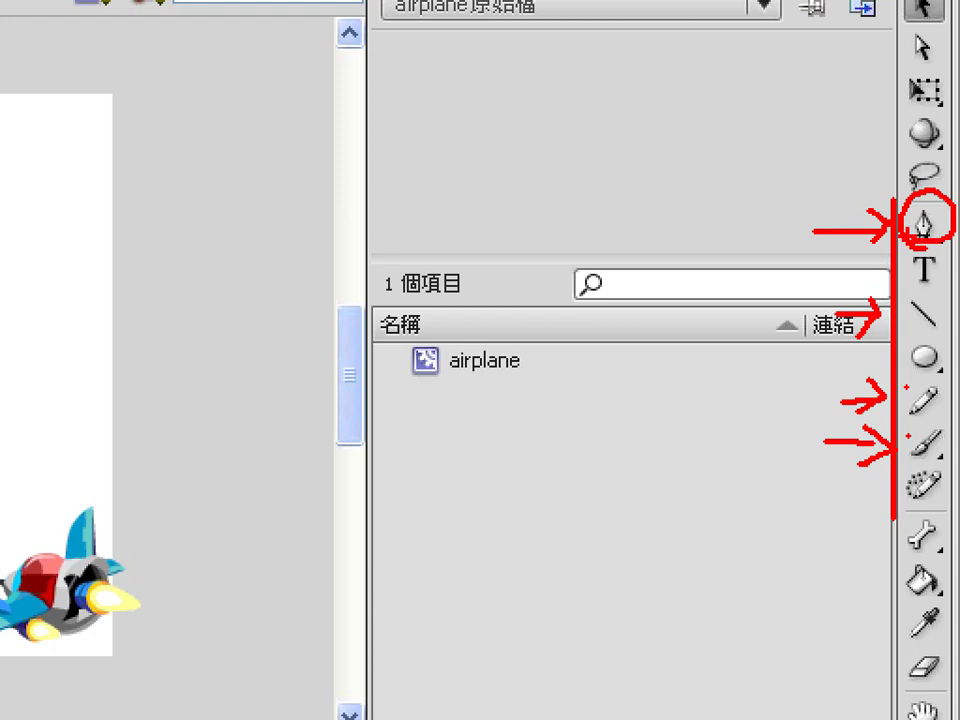
{"action": "left_click_drag", "start_coordinate": [930, 190], "coordinate": [918, 184]}
{"action": "left_click_drag", "start_coordinate": [918, 30], "coordinate": [930, 32]}
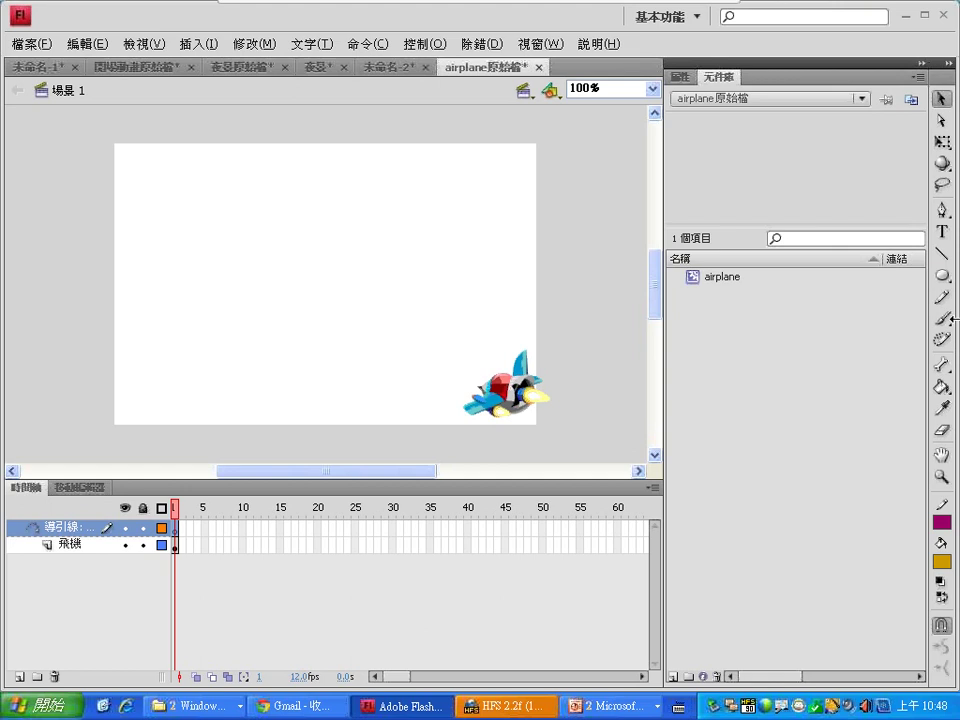
Activate the Pen tool for drawing on the guide layer
{"action": "left_click", "coordinate": [939, 212]}
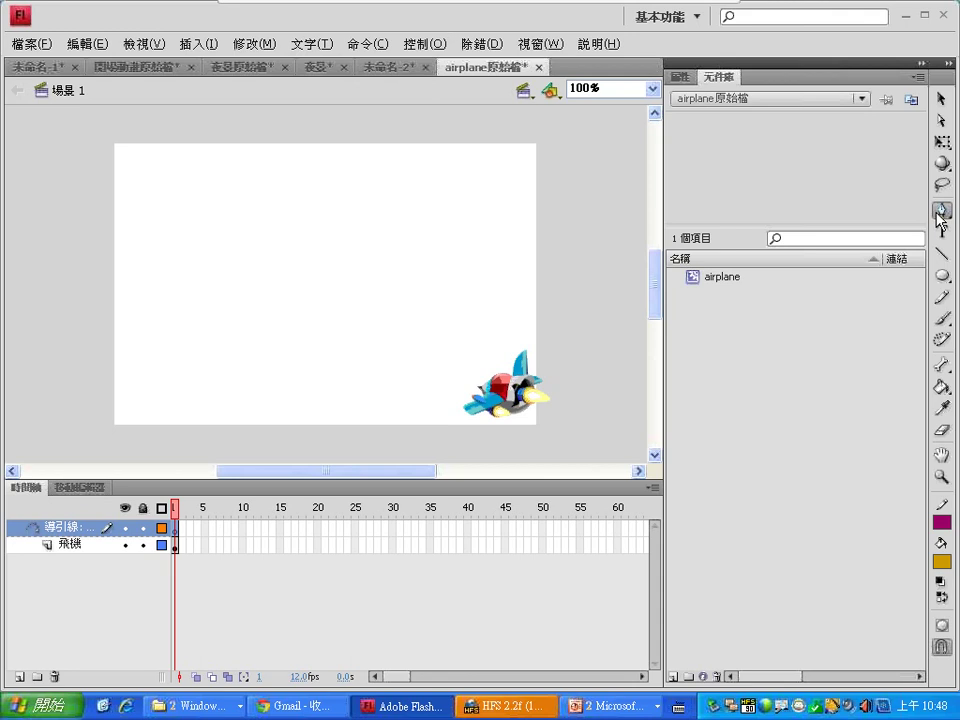
{"action": "left_click", "coordinate": [940, 213]}
{"action": "left_click", "coordinate": [447, 359]}
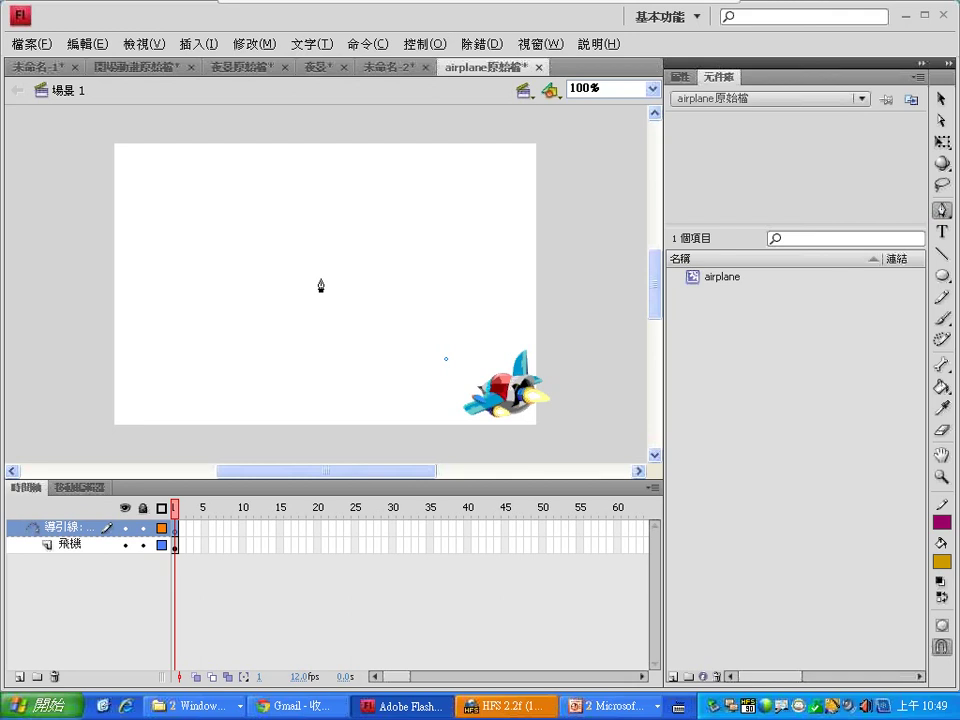
{"action": "left_click", "coordinate": [270, 252]}
{"action": "left_click", "coordinate": [163, 311]}
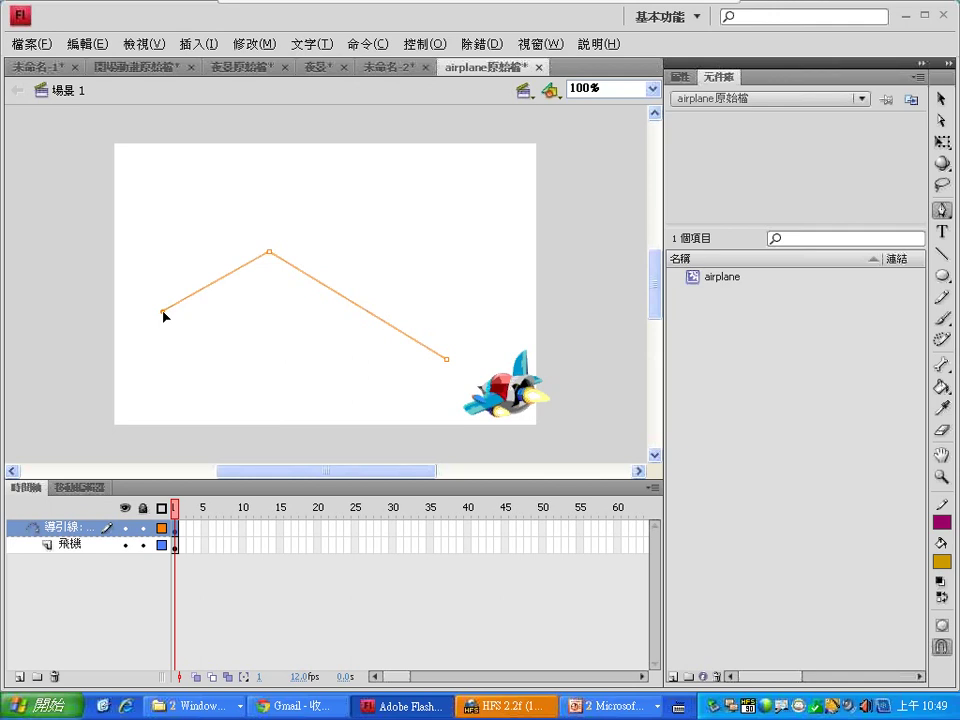
{"action": "key", "text": "ctrl+z"}
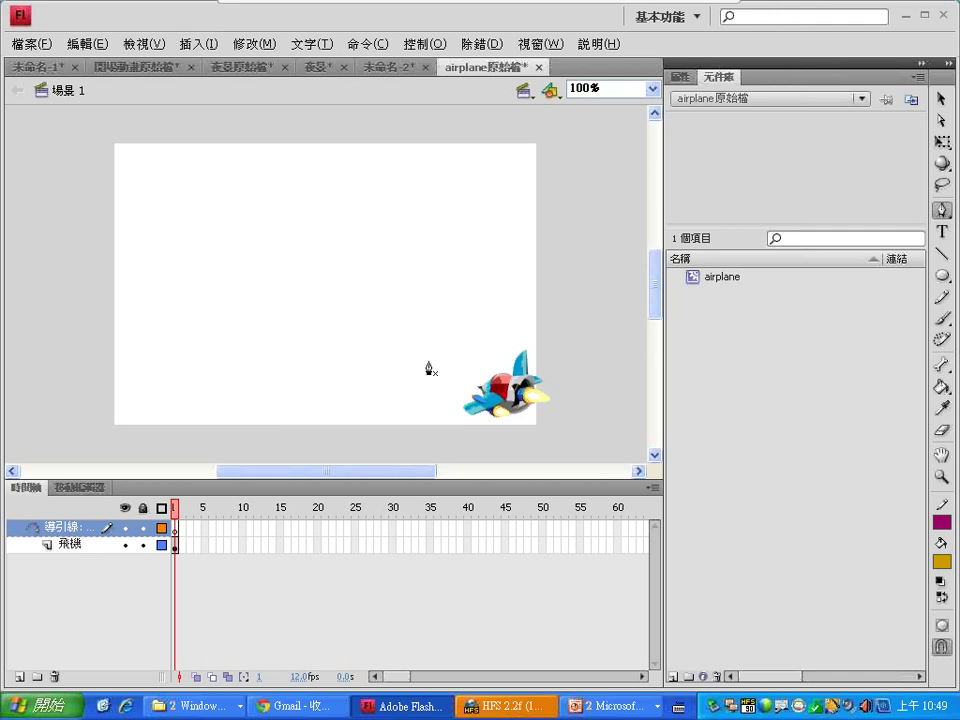
Start the guide path just above the airplane and draw a curved first segment to a smooth point near the stage's middle
{"action": "left_click", "coordinate": [463, 349]}
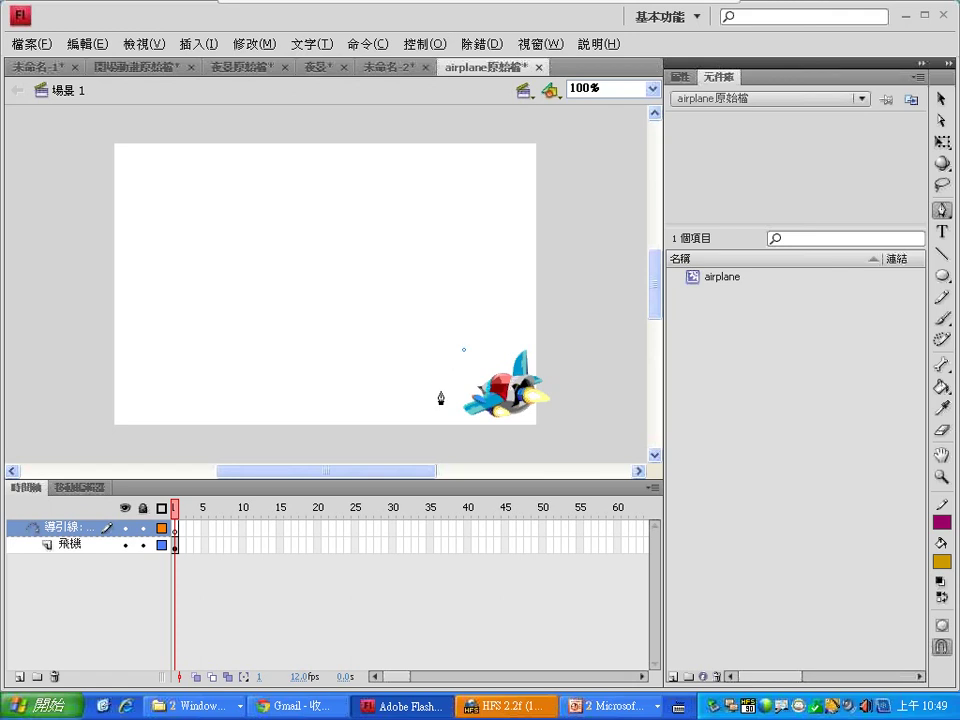
{"action": "left_click", "coordinate": [329, 258]}
{"action": "left_click_drag", "start_coordinate": [329, 258], "coordinate": [249, 277]}
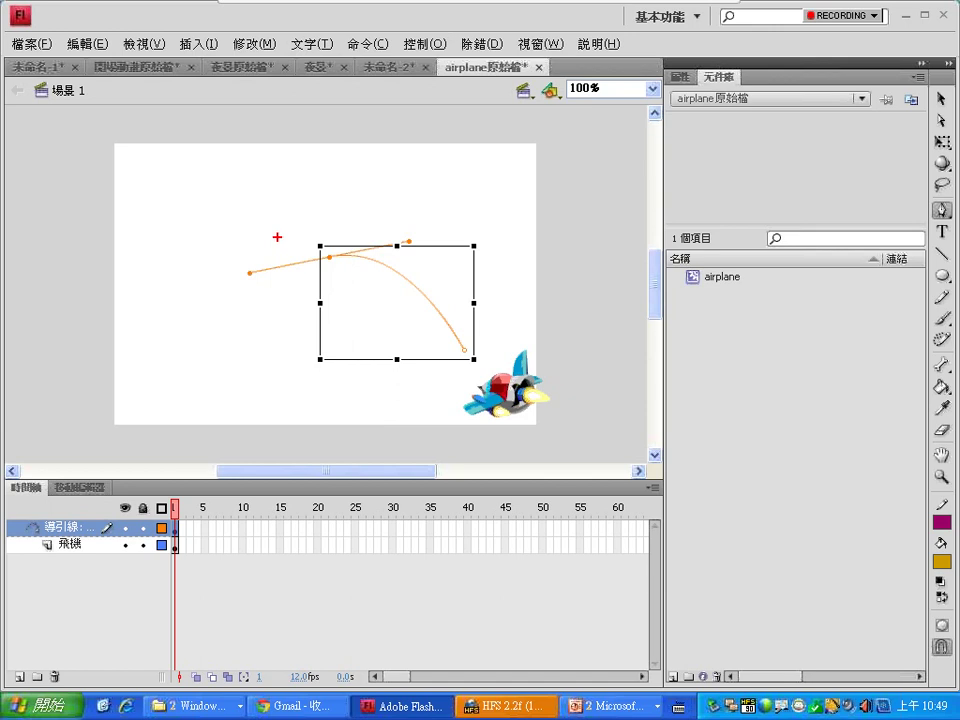
{"action": "mouse_move", "coordinate": [288, 240]}
{"action": "left_mouse_down"}
{"action": "mouse_move", "coordinate": [390, 212]}
{"action": "mouse_move", "coordinate": [376, 206]}
{"action": "mouse_move", "coordinate": [402, 208]}
{"action": "left_mouse_up"}
{"action": "mouse_move", "coordinate": [270, 182]}
{"action": "left_mouse_down"}
{"action": "mouse_move", "coordinate": [295, 216]}
{"action": "mouse_move", "coordinate": [268, 218]}
{"action": "left_mouse_up"}
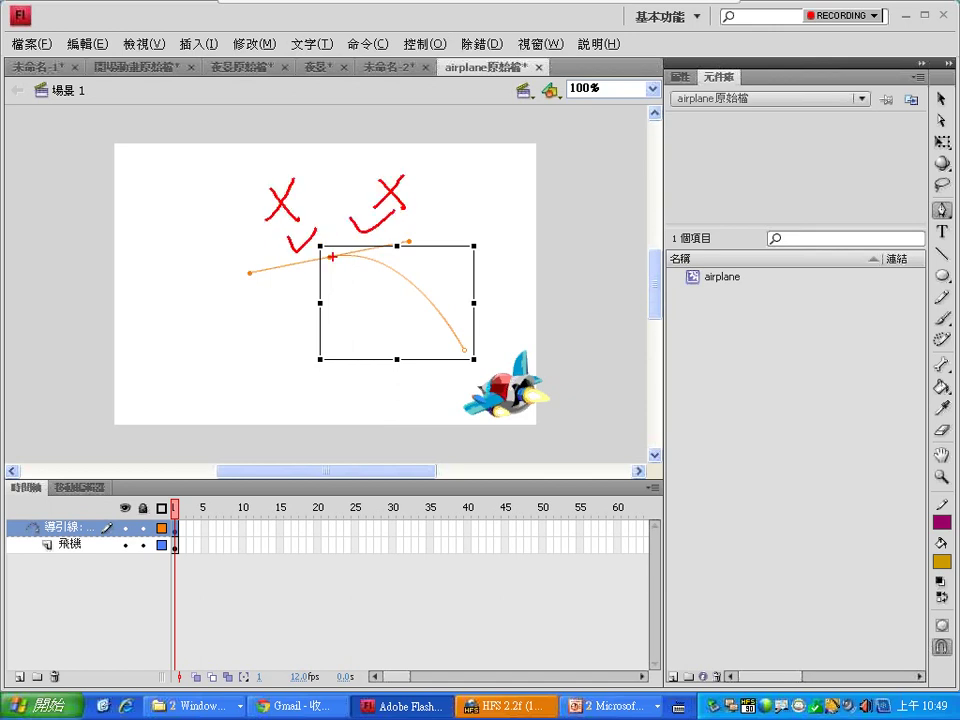
{"action": "mouse_move", "coordinate": [326, 262]}
{"action": "left_mouse_down"}
{"action": "mouse_move", "coordinate": [372, 268]}
{"action": "mouse_move", "coordinate": [424, 300]}
{"action": "mouse_move", "coordinate": [463, 348]}
{"action": "left_mouse_up"}
{"action": "left_click_drag", "start_coordinate": [352, 196], "coordinate": [376, 208]}
{"action": "left_click_drag", "start_coordinate": [283, 238], "coordinate": [318, 244]}
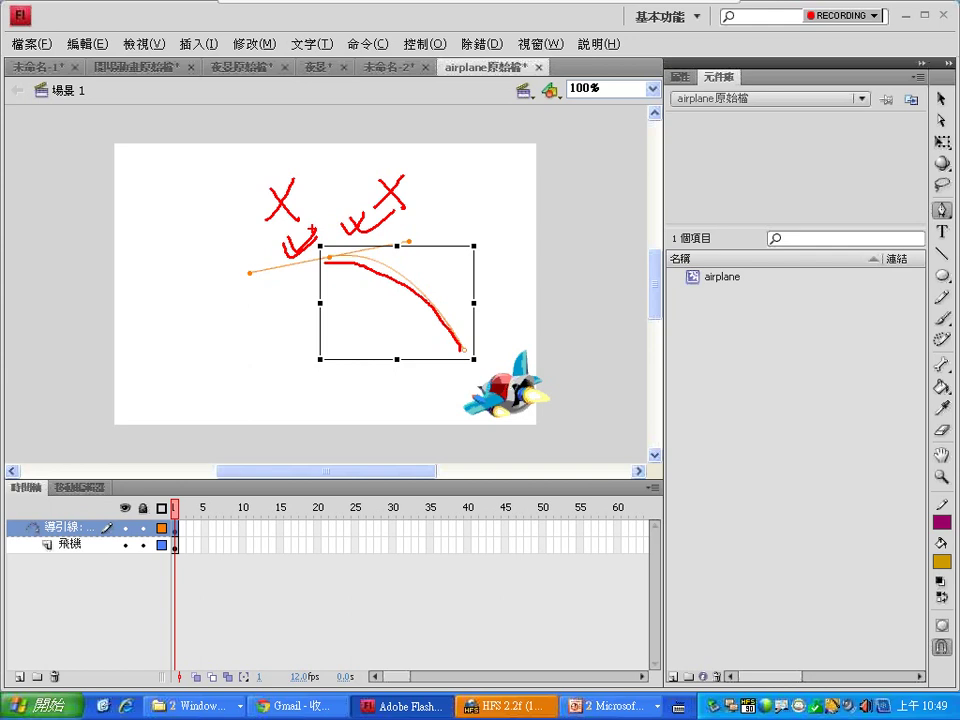
{"action": "key", "text": "Escape"}
Continue the guide path with three smooth curve points: below, at the stage's far left, and in its upper part, forming an S shape
{"action": "left_click_drag", "start_coordinate": [241, 357], "coordinate": [170, 376]}
{"action": "left_click_drag", "start_coordinate": [146, 300], "coordinate": [146, 272]}
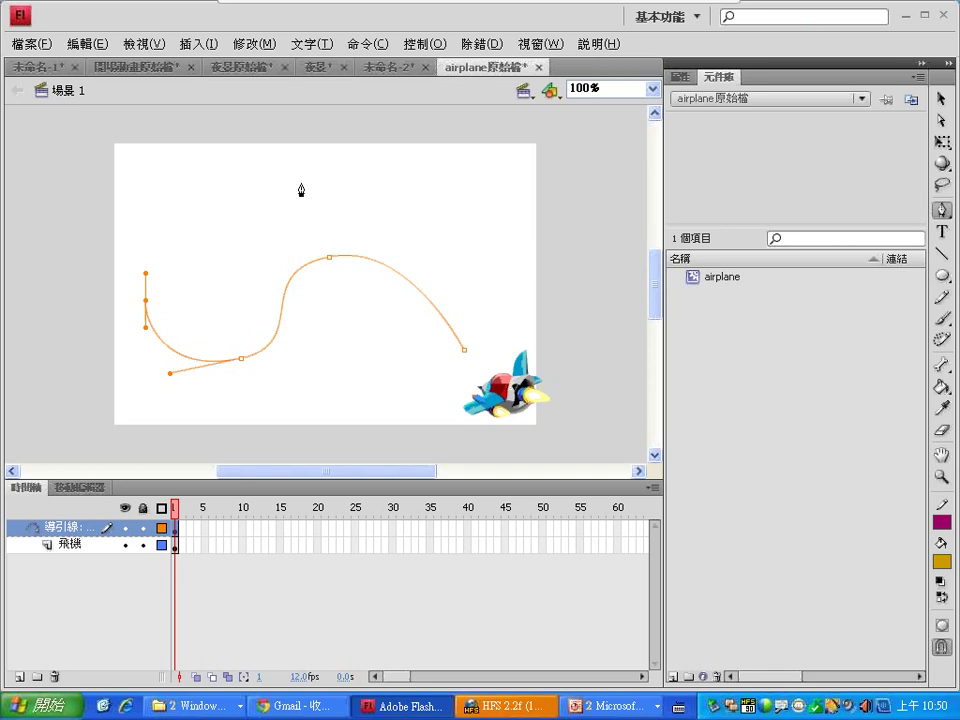
{"action": "left_click_drag", "start_coordinate": [250, 185], "coordinate": [311, 189]}
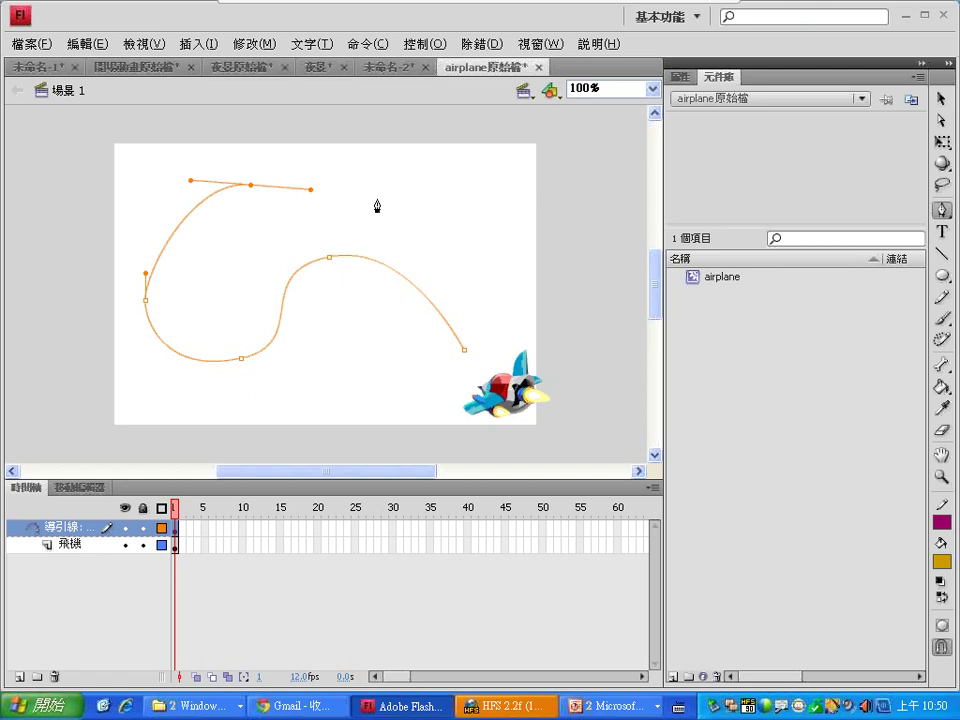
Insert a keyframe at frame 30 of the 飛機 layer
{"action": "left_click", "coordinate": [391, 545]}
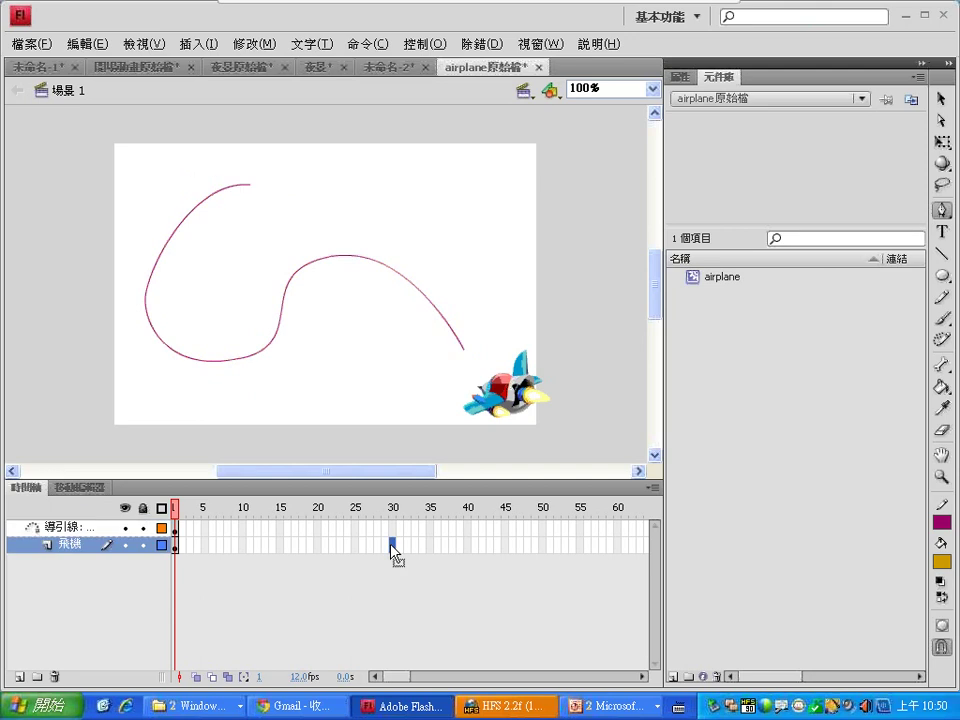
{"action": "right_click", "coordinate": [391, 545]}
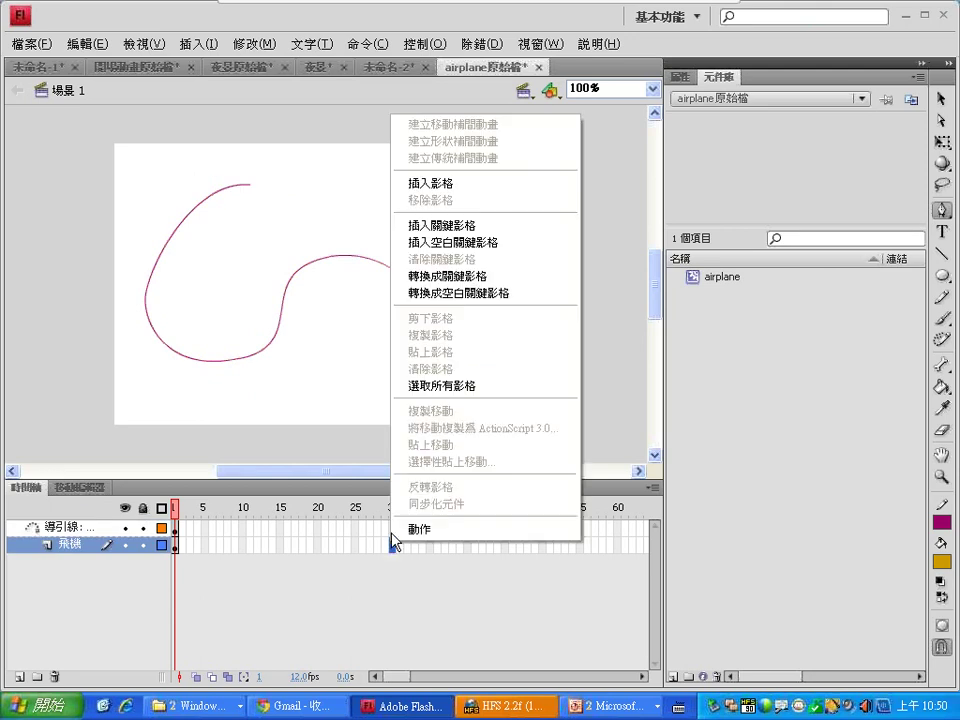
{"action": "left_click", "coordinate": [490, 236]}
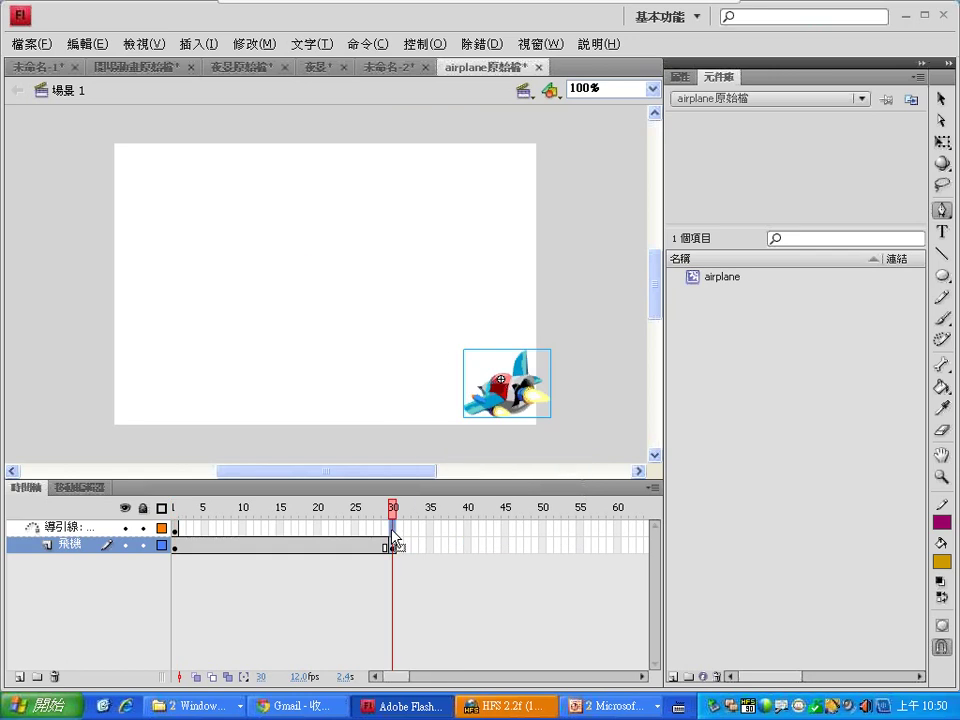
Extend the motion guide layer to frame 30 by inserting a regular frame there
{"action": "left_click", "coordinate": [391, 529]}
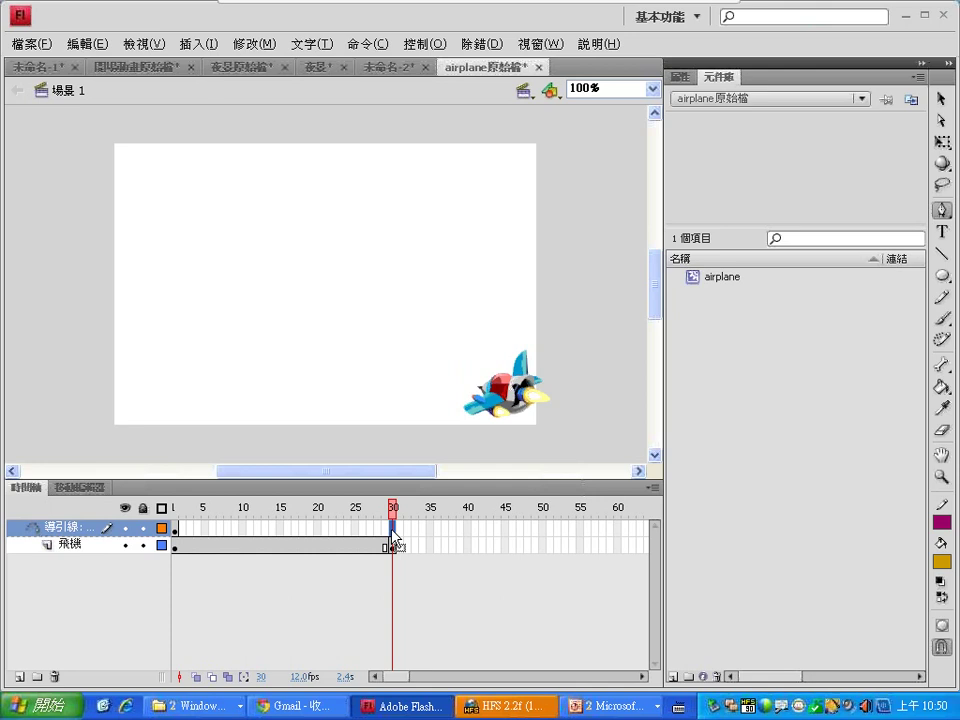
{"action": "right_click", "coordinate": [392, 527]}
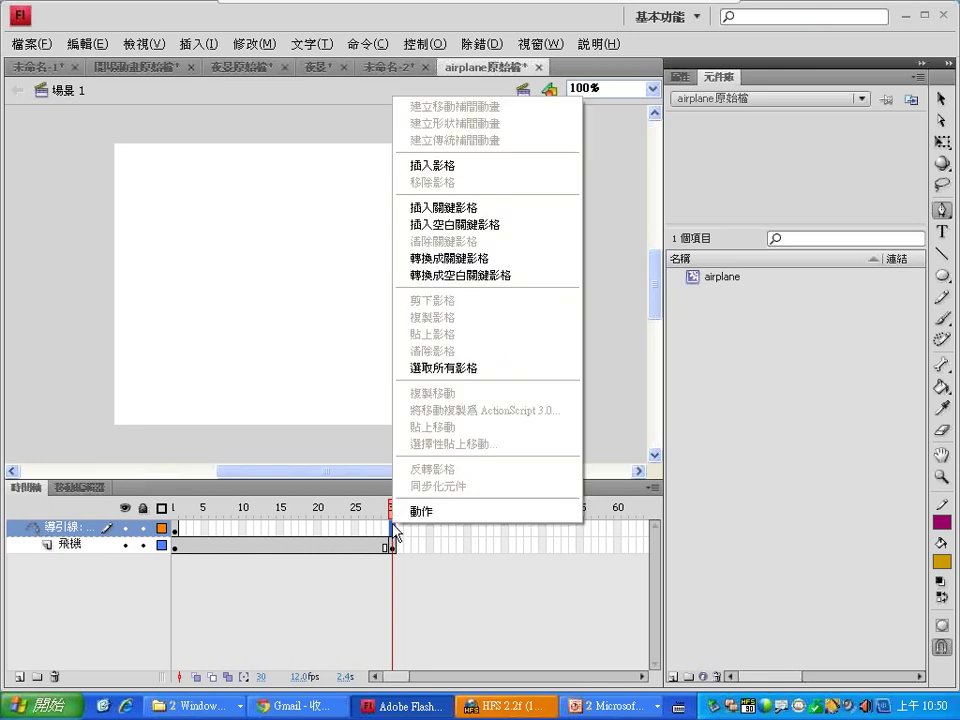
{"action": "left_click", "coordinate": [476, 166]}
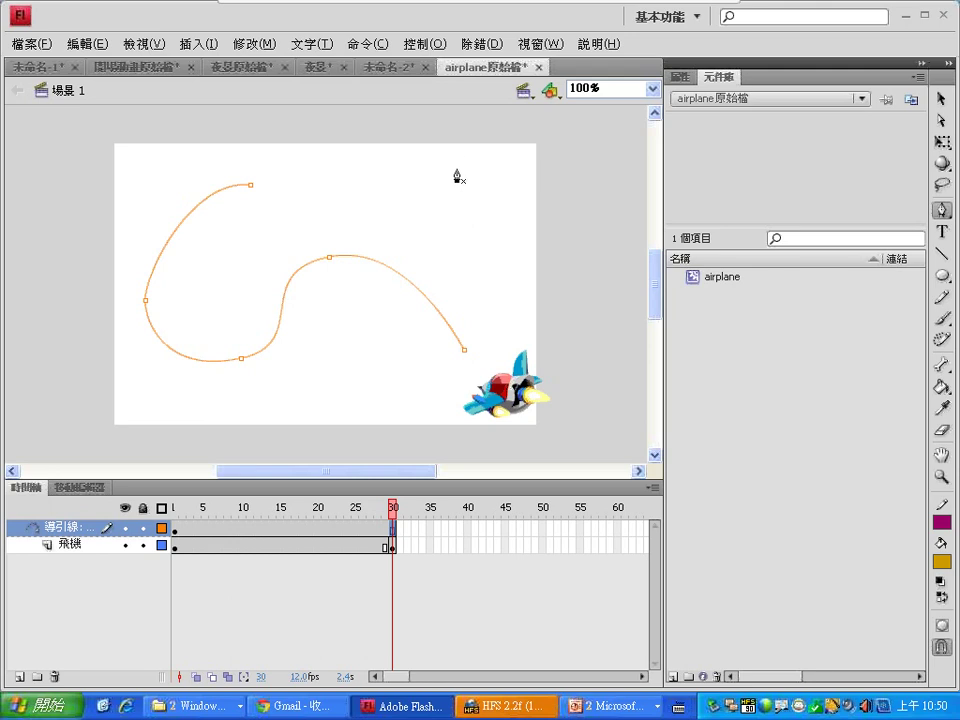
At frame 1, move the airplane with the Selection tool so its center snaps to the lower-right end of the guide path
{"action": "left_click", "coordinate": [162, 509]}
{"action": "left_click", "coordinate": [162, 509]}
{"action": "left_click", "coordinate": [175, 516]}
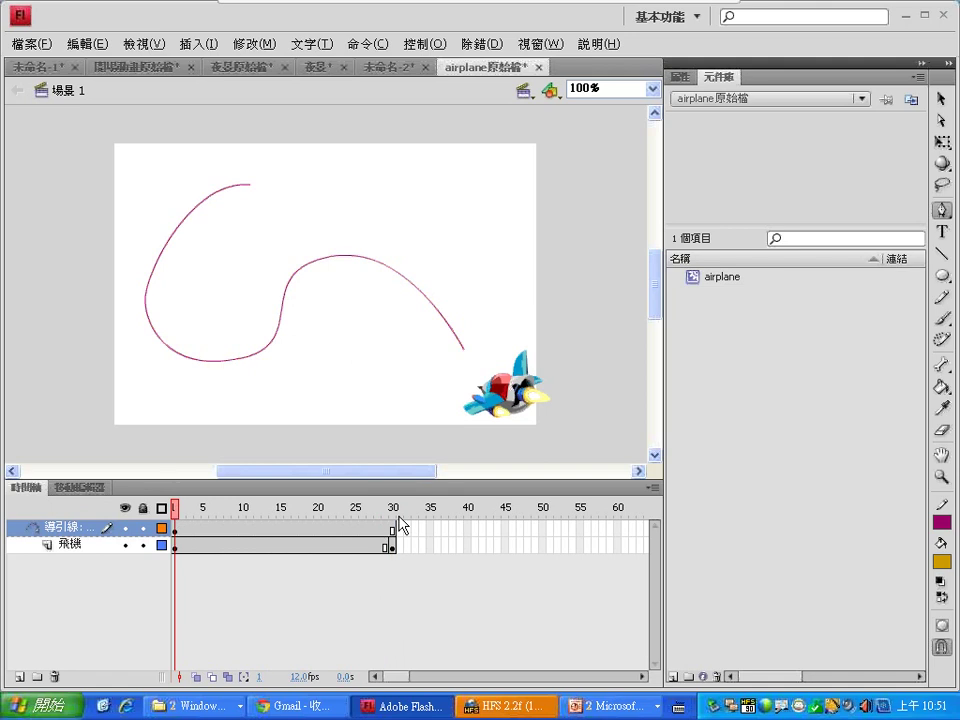
{"action": "left_click", "coordinate": [941, 98]}
{"action": "left_click", "coordinate": [505, 395]}
{"action": "left_click_drag", "start_coordinate": [505, 395], "coordinate": [471, 362]}
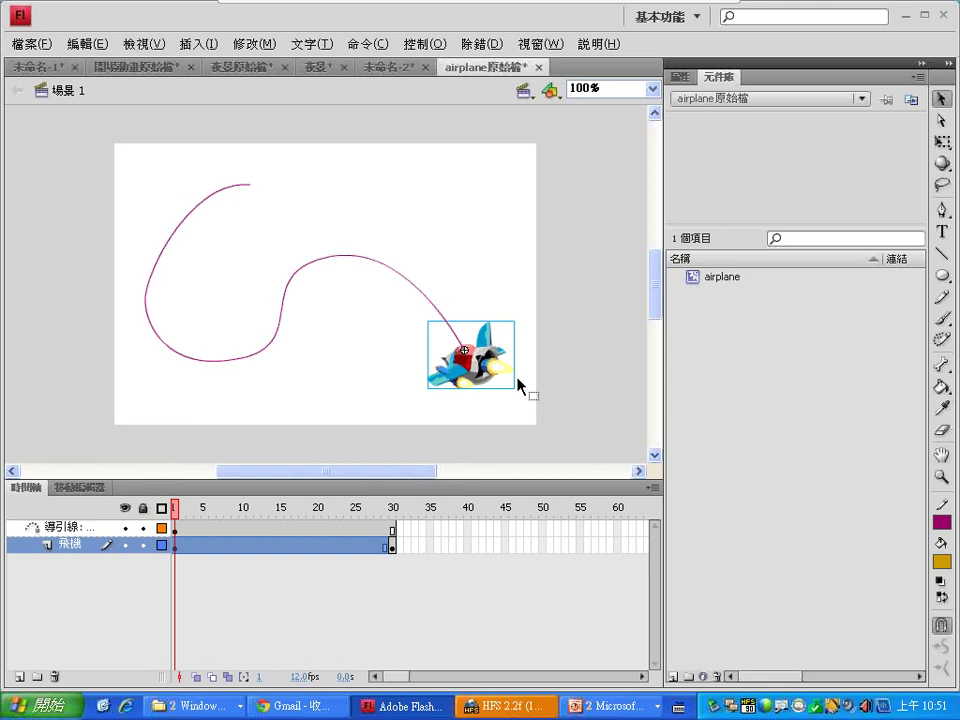
Lock the motion guide layer, drop the airplane off the path, and snap its center back onto the path's lower-right end at frame 1
{"action": "left_click", "coordinate": [144, 527]}
{"action": "left_click_drag", "start_coordinate": [481, 368], "coordinate": [513, 396]}
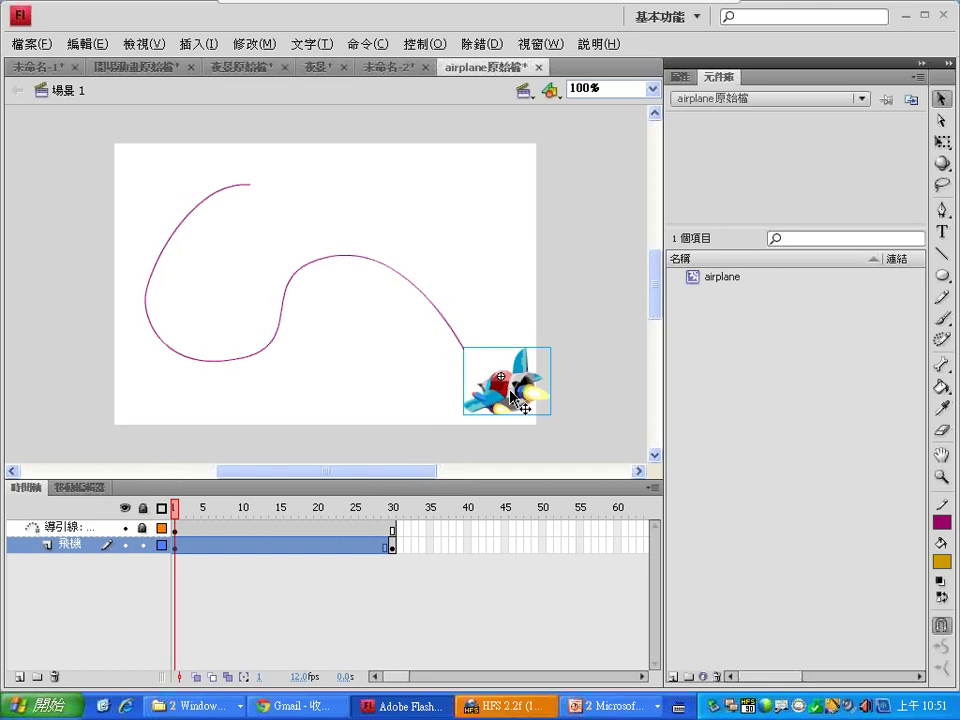
{"action": "left_click_drag", "start_coordinate": [505, 385], "coordinate": [461, 351]}
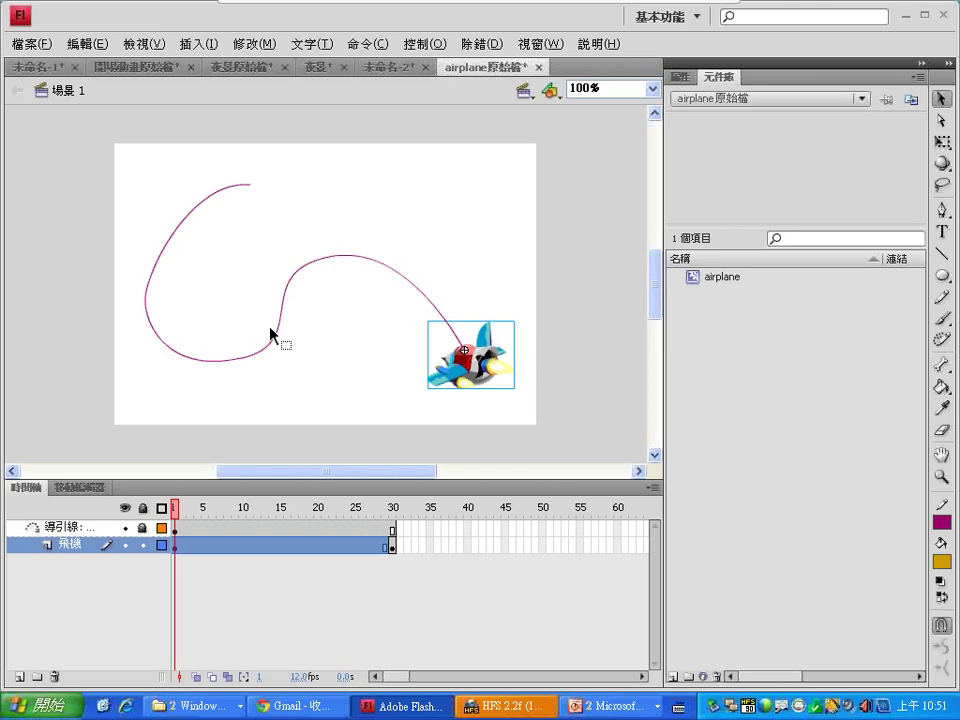
{"action": "left_click_drag", "start_coordinate": [452, 336], "coordinate": [462, 348]}
{"action": "mouse_move", "coordinate": [236, 203]}
{"action": "left_mouse_down"}
{"action": "mouse_move", "coordinate": [258, 163]}
{"action": "mouse_move", "coordinate": [250, 188]}
{"action": "left_mouse_up"}
{"action": "mouse_move", "coordinate": [362, 268]}
{"action": "left_mouse_down"}
{"action": "mouse_move", "coordinate": [362, 340]}
{"action": "mouse_move", "coordinate": [346, 272]}
{"action": "mouse_move", "coordinate": [378, 280]}
{"action": "left_mouse_up"}
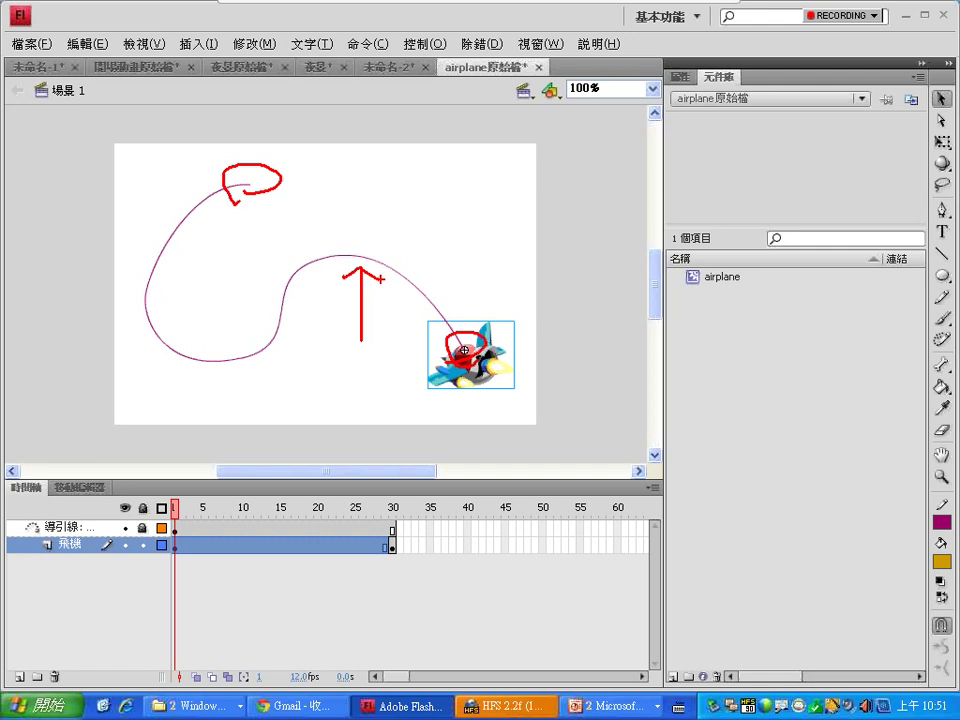
{"action": "key", "text": "Escape"}
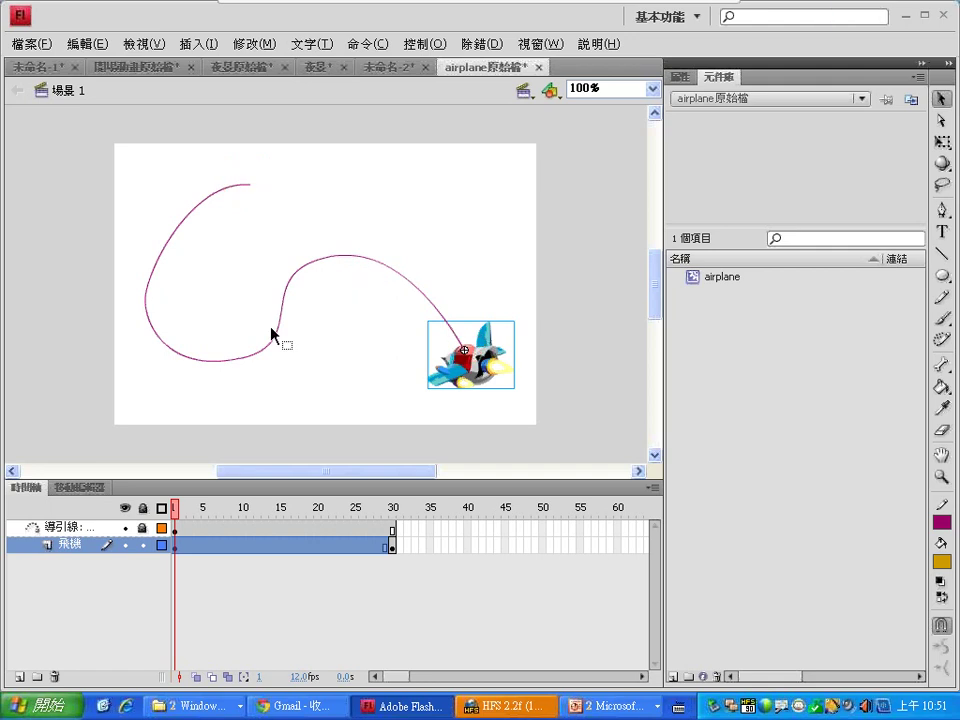
At frame 30, move the airplane so its center snaps to the upper end of the guide path
{"action": "left_click", "coordinate": [392, 507]}
{"action": "left_click_drag", "start_coordinate": [512, 392], "coordinate": [251, 198]}
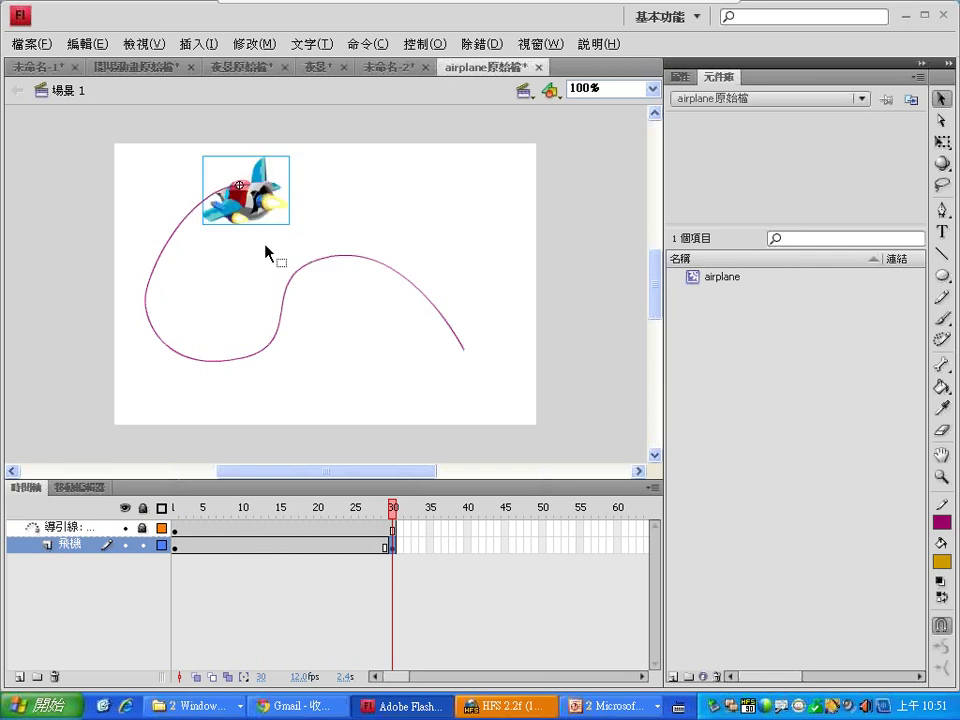
Create a classic tween on the 飛機 layer between frames 1 and 30 and scrub through it
{"action": "right_click", "coordinate": [259, 544]}
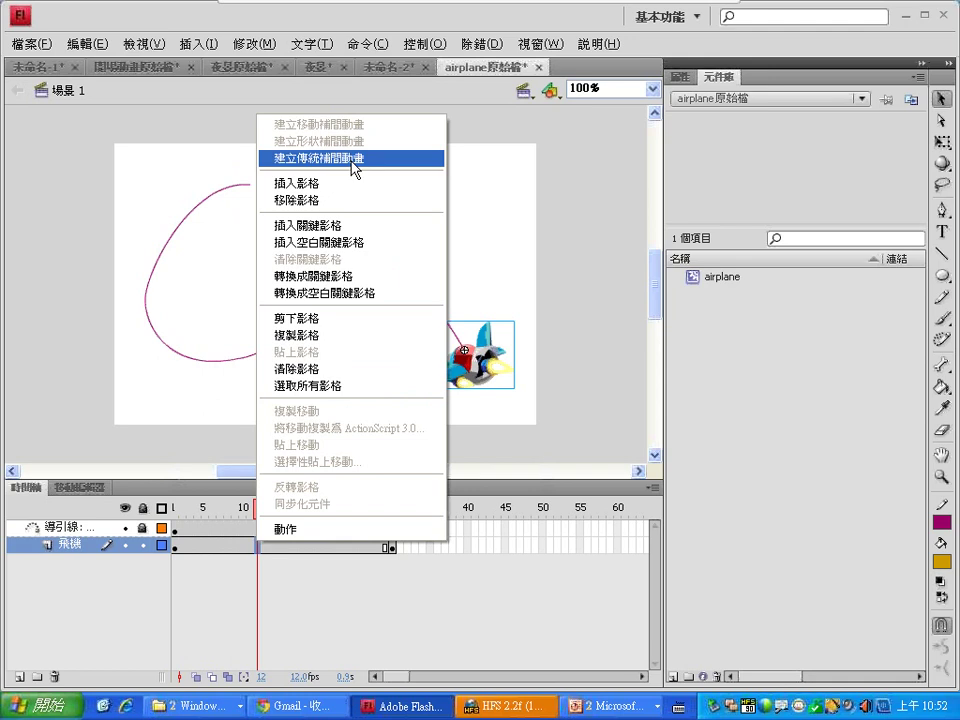
{"action": "left_click", "coordinate": [352, 160]}
{"action": "left_click_drag", "start_coordinate": [176, 508], "coordinate": [392, 507]}
At frame 30, move the airplane off the guide path to the stage's upper-left corner and scrub through the tween
{"action": "left_click_drag", "start_coordinate": [240, 190], "coordinate": [113, 152]}
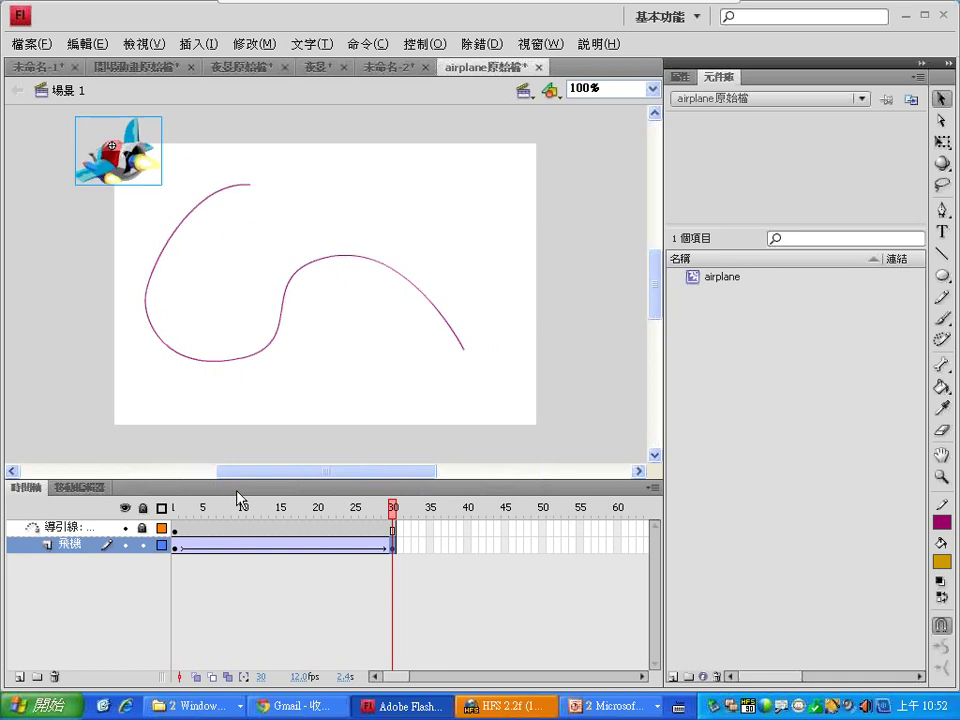
{"action": "left_click_drag", "start_coordinate": [175, 515], "coordinate": [377, 514]}
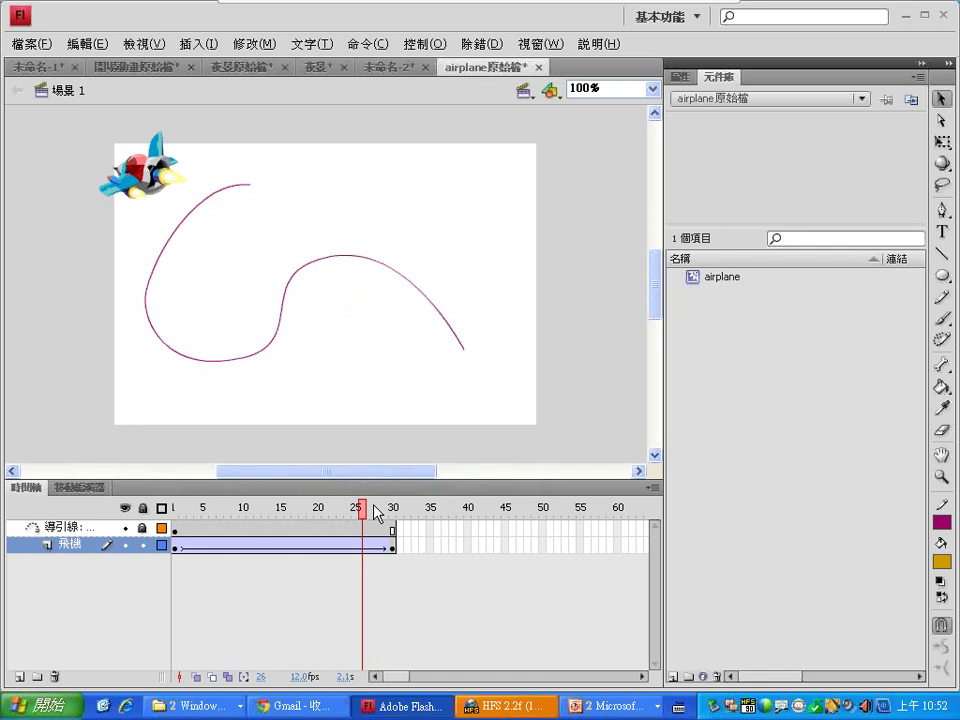
{"action": "left_click_drag", "start_coordinate": [374, 507], "coordinate": [413, 507]}
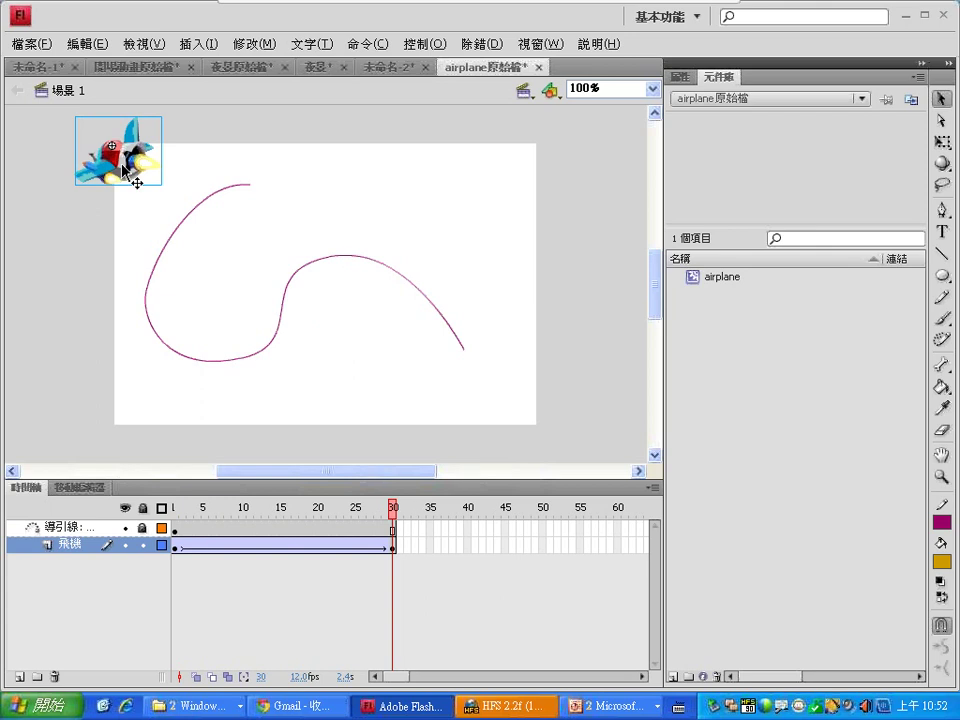
At frame 30, snap the airplane onto the guide path's left curve and preview the motion
{"action": "left_click_drag", "start_coordinate": [112, 152], "coordinate": [162, 288]}
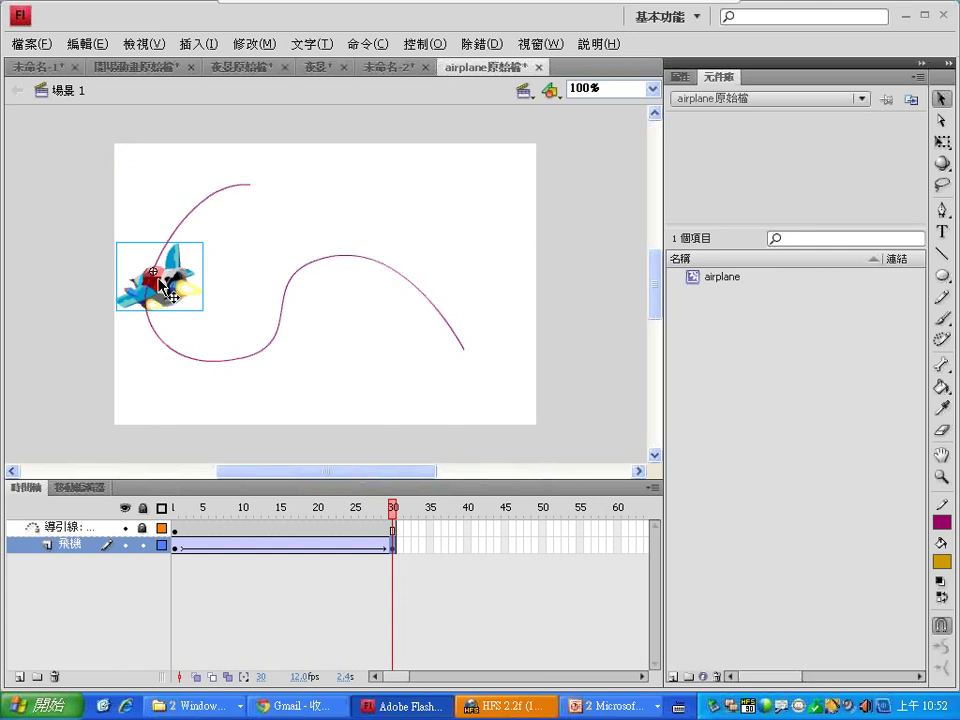
{"action": "mouse_move", "coordinate": [393, 513]}
{"action": "left_mouse_down"}
{"action": "mouse_move", "coordinate": [300, 522]}
{"action": "mouse_move", "coordinate": [391, 517]}
{"action": "left_mouse_up"}
{"action": "key", "text": "Return"}
{"action": "mouse_move", "coordinate": [480, 5]}
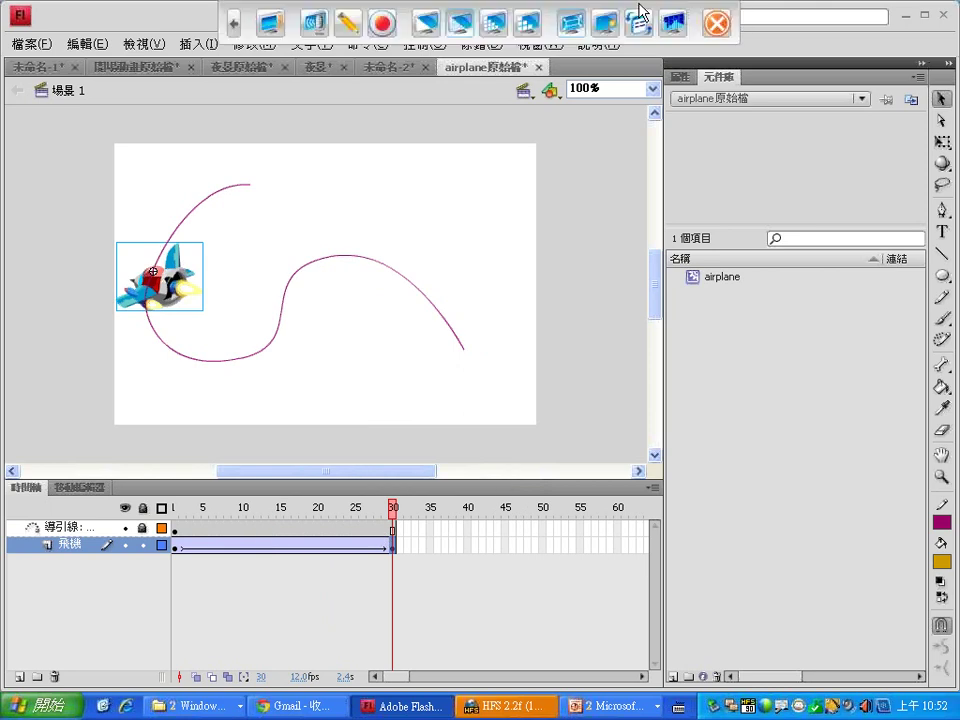
{"action": "left_click", "coordinate": [706, 26]}
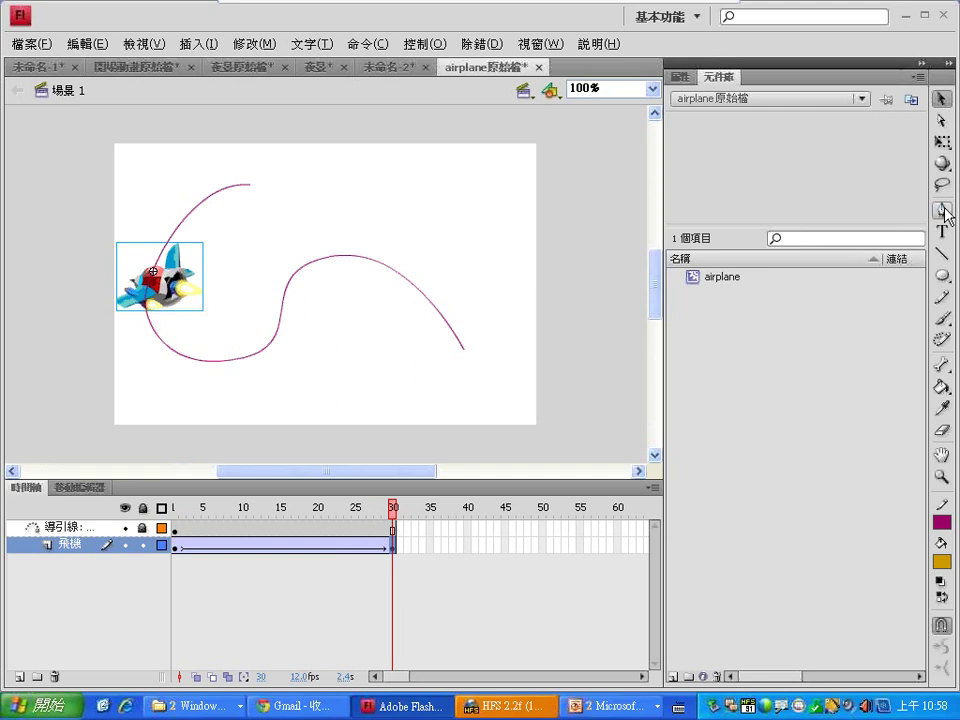
Unlock the motion guide layer and select its path at frame 1 with the Subselection tool
{"action": "left_click", "coordinate": [237, 186]}
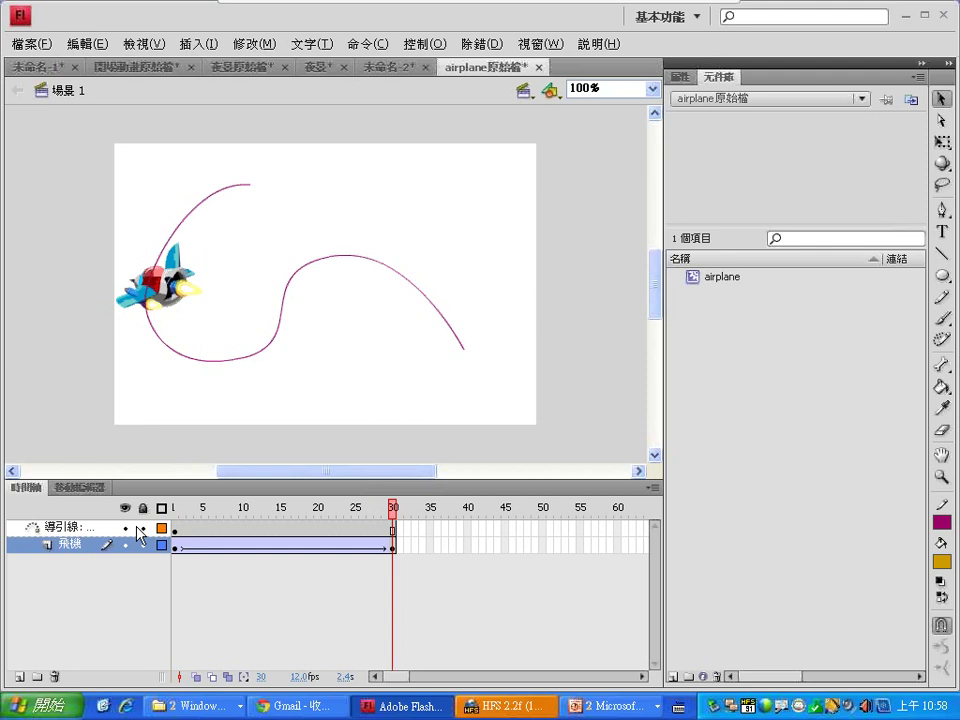
{"action": "left_click", "coordinate": [175, 528]}
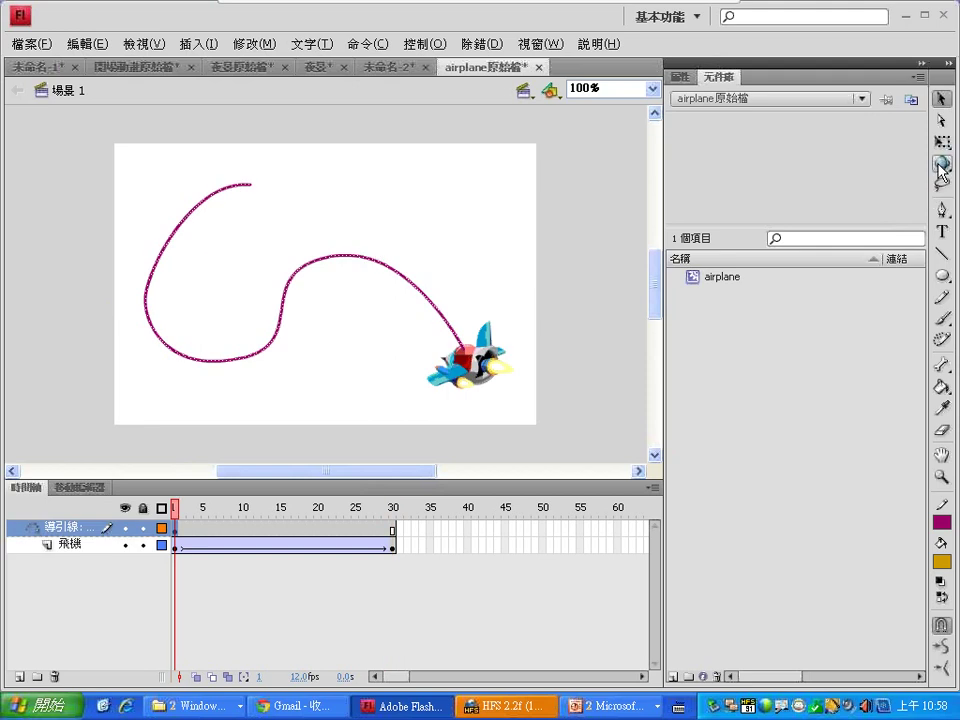
{"action": "left_click", "coordinate": [941, 119]}
{"action": "left_click", "coordinate": [345, 258]}
Extend the guide path from its upper end with two smooth Pen tool points toward the stage's upper-right corner
{"action": "left_click", "coordinate": [941, 209]}
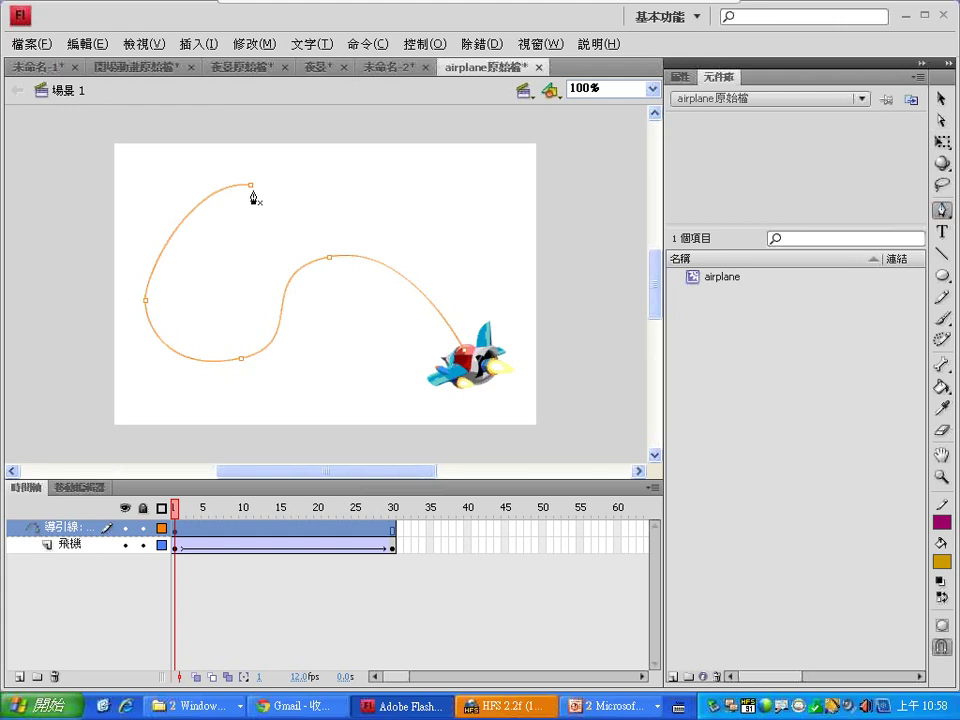
{"action": "left_click", "coordinate": [940, 212]}
{"action": "left_click", "coordinate": [859, 213]}
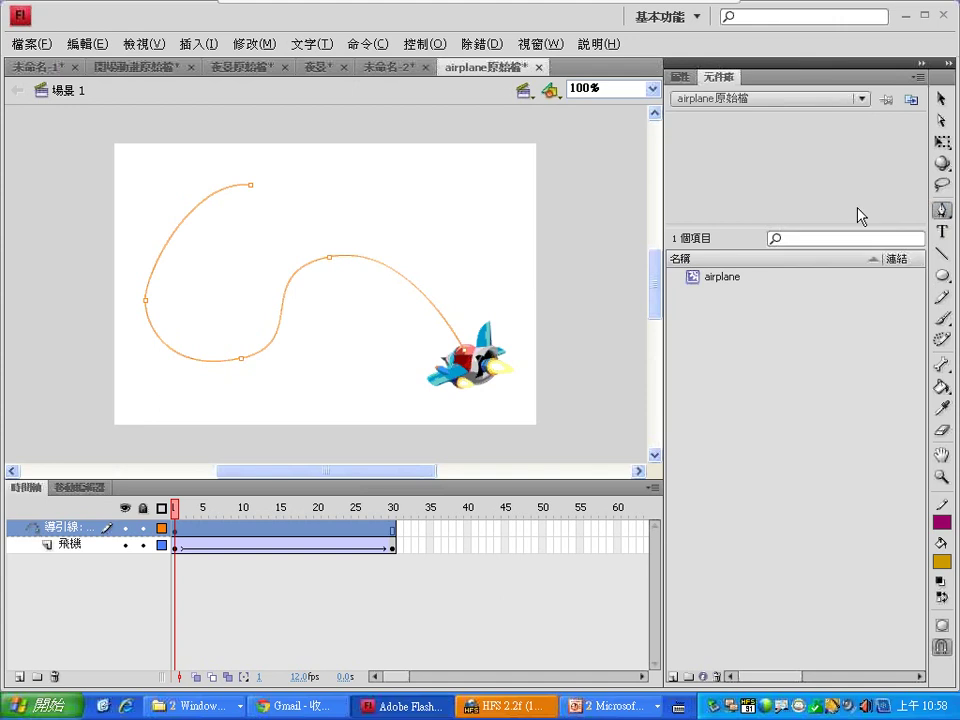
{"action": "left_click", "coordinate": [251, 186]}
{"action": "left_click_drag", "start_coordinate": [390, 191], "coordinate": [425, 176]}
{"action": "left_click_drag", "start_coordinate": [497, 149], "coordinate": [523, 158]}
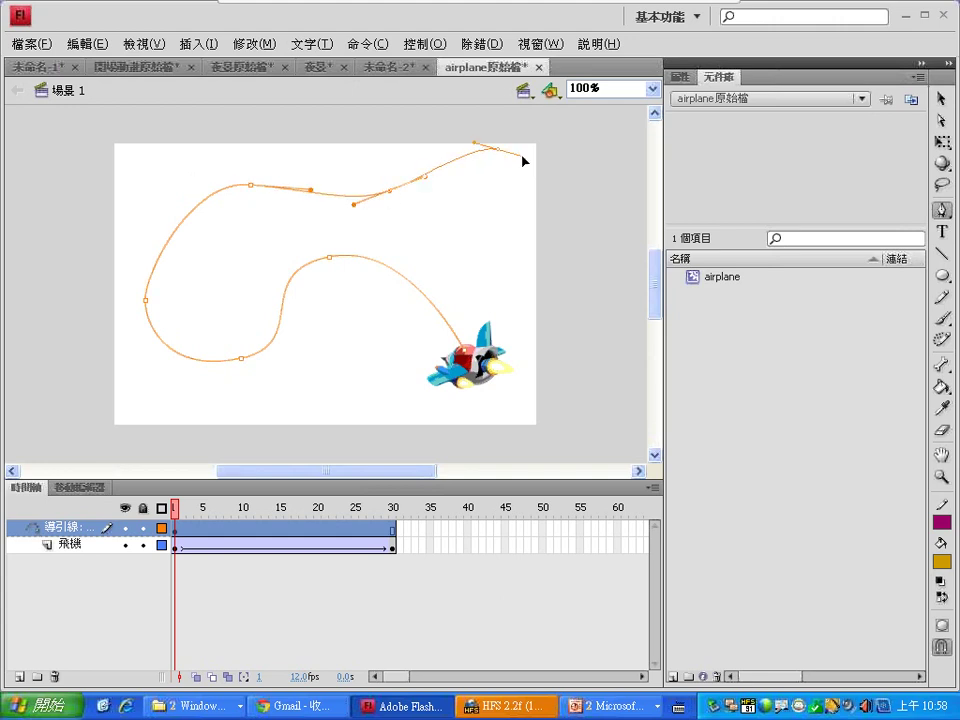
Delete the middle anchor point of the newly added path section with the Subselection tool
{"action": "key", "text": "a"}
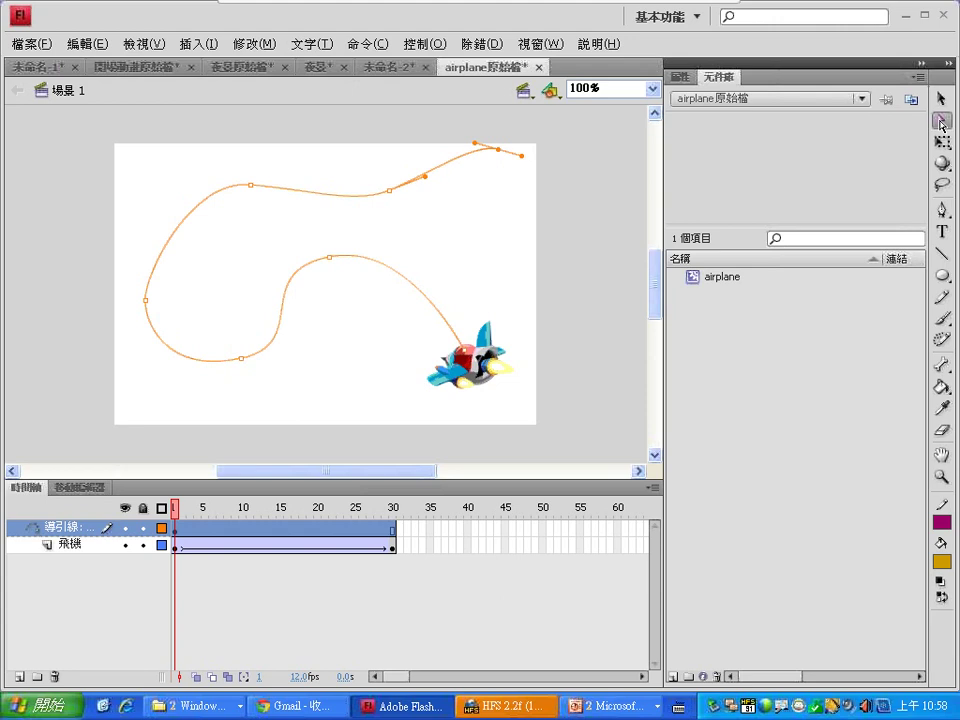
{"action": "left_click", "coordinate": [538, 168]}
{"action": "left_click", "coordinate": [390, 192]}
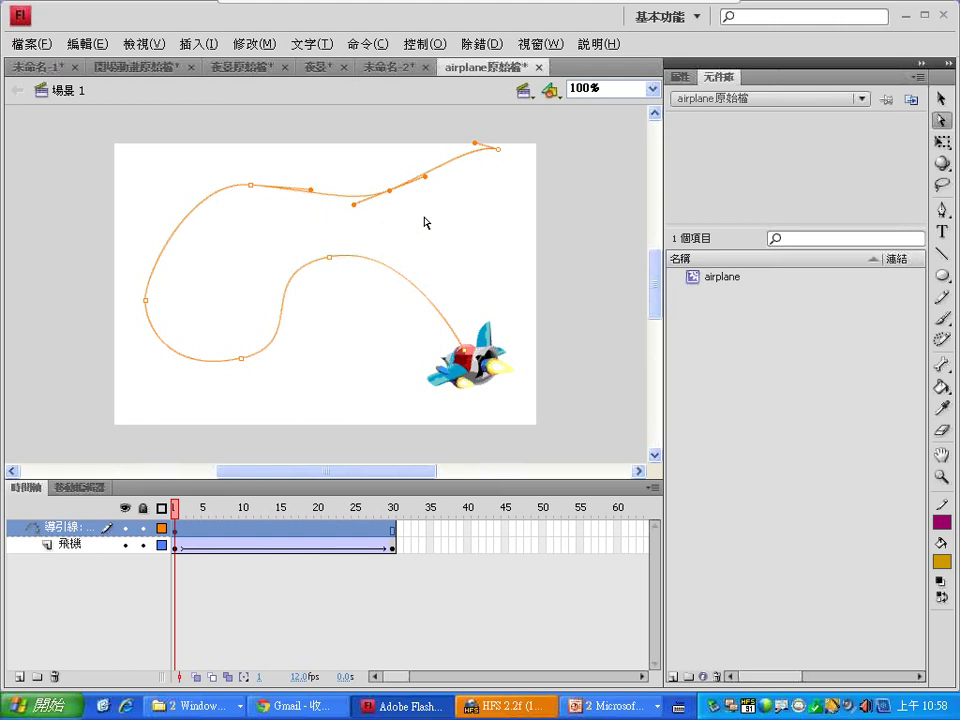
{"action": "key", "text": "Delete"}
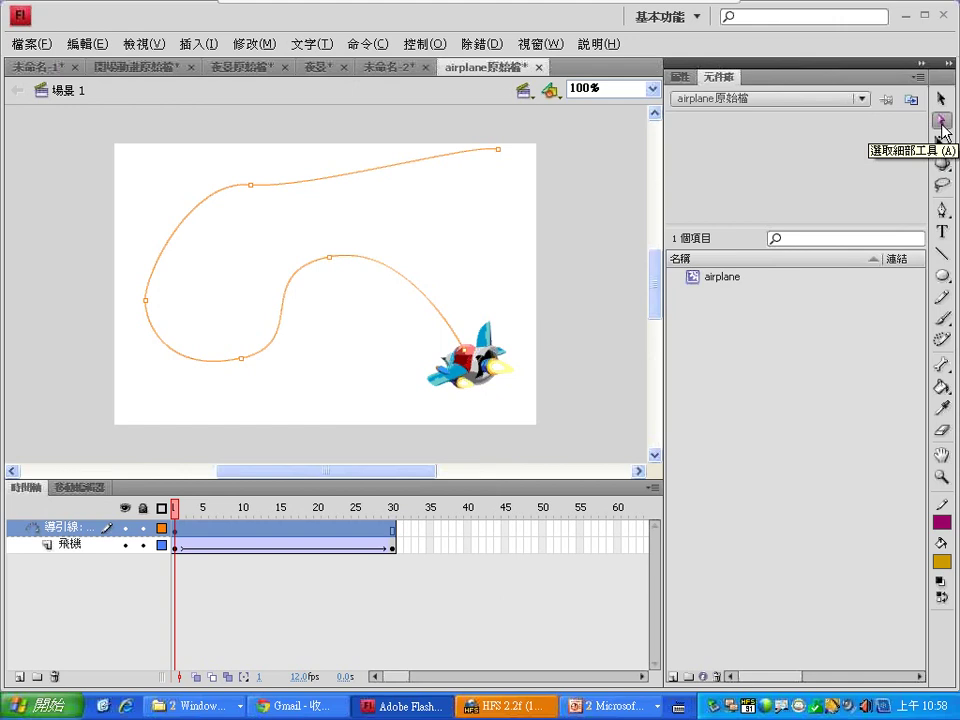
Continue the path from its upper-right end with Pen tool points looping down, around the stage's left side and back across the top
{"action": "left_click", "coordinate": [942, 209]}
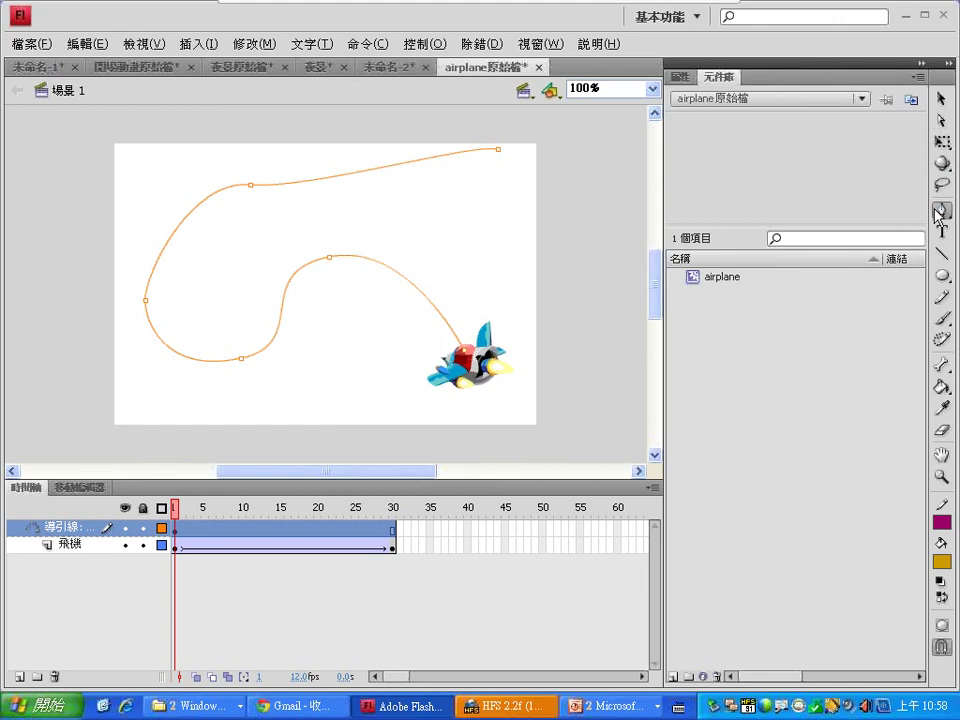
{"action": "left_click", "coordinate": [498, 149]}
{"action": "left_click_drag", "start_coordinate": [379, 207], "coordinate": [356, 289]}
{"action": "left_click", "coordinate": [308, 375]}
{"action": "left_click_drag", "start_coordinate": [165, 410], "coordinate": [151, 402]}
{"action": "left_click_drag", "start_coordinate": [104, 268], "coordinate": [110, 237]}
{"action": "left_click", "coordinate": [136, 162]}
{"action": "left_click", "coordinate": [219, 131]}
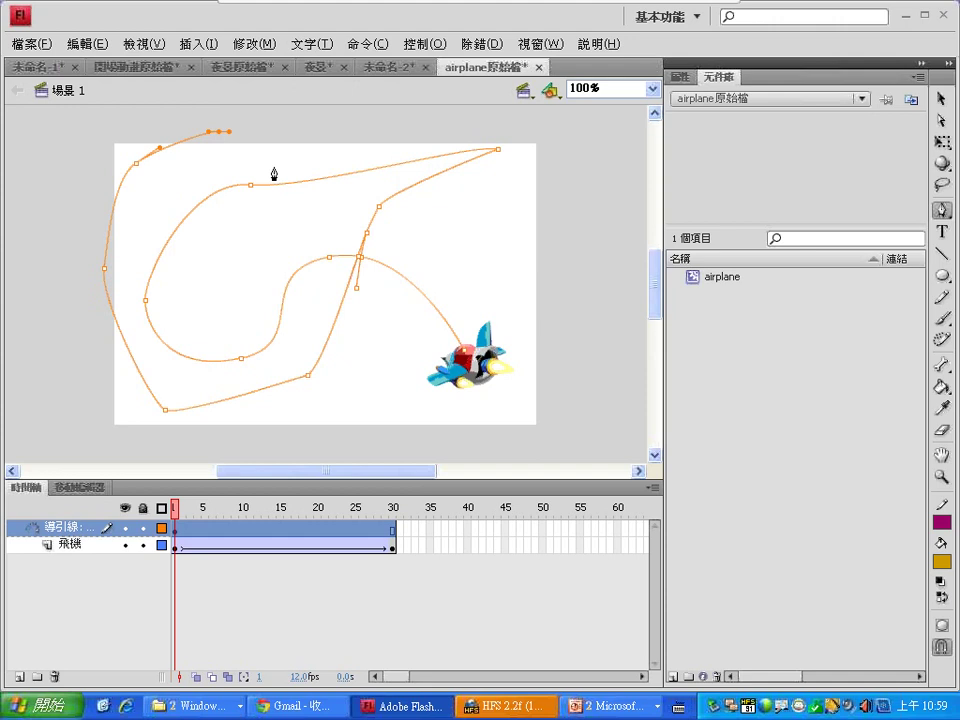
{"action": "left_click", "coordinate": [313, 180]}
{"action": "left_click_drag", "start_coordinate": [400, 139], "coordinate": [432, 124]}
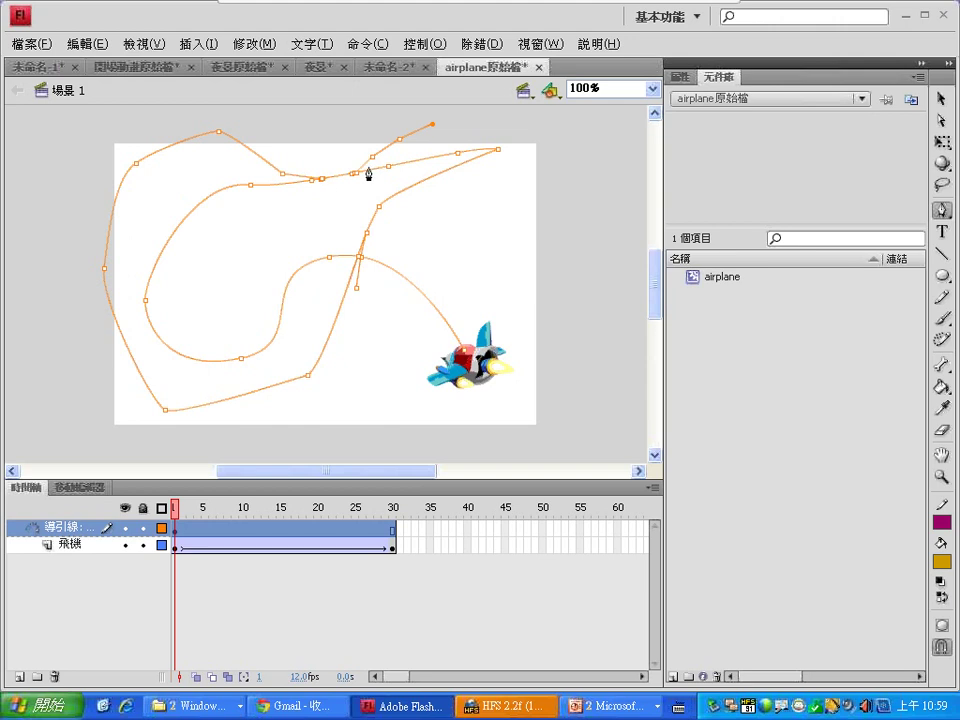